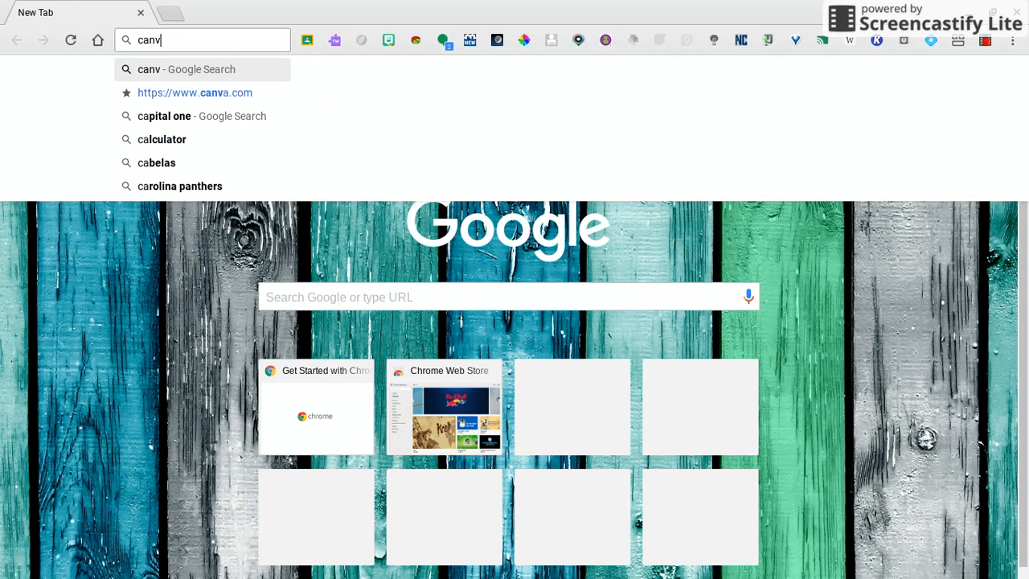
# Step: Search the web for "canva" and open the Canva website
pyautogui.press('Return')
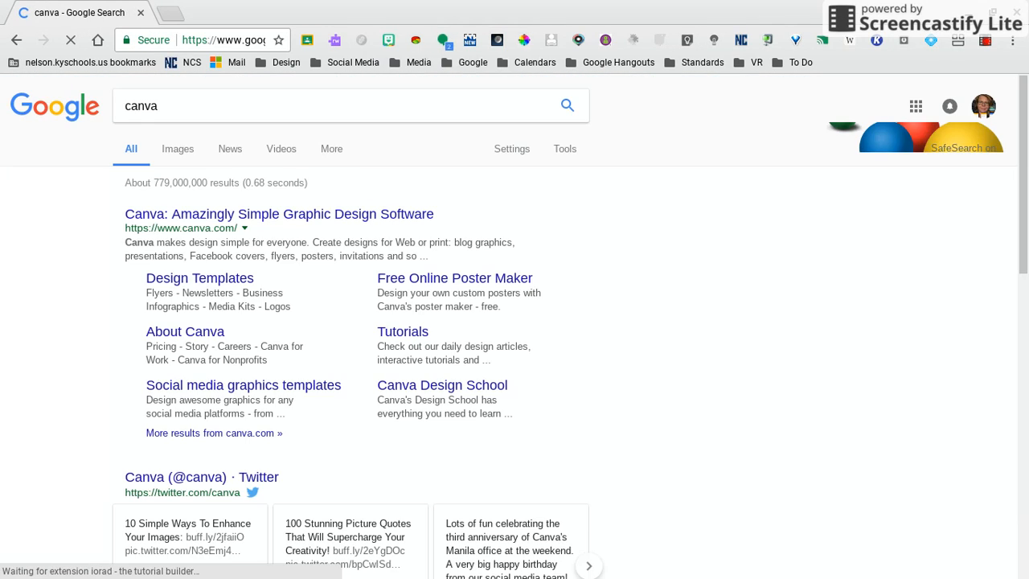
pyautogui.click(155, 215)
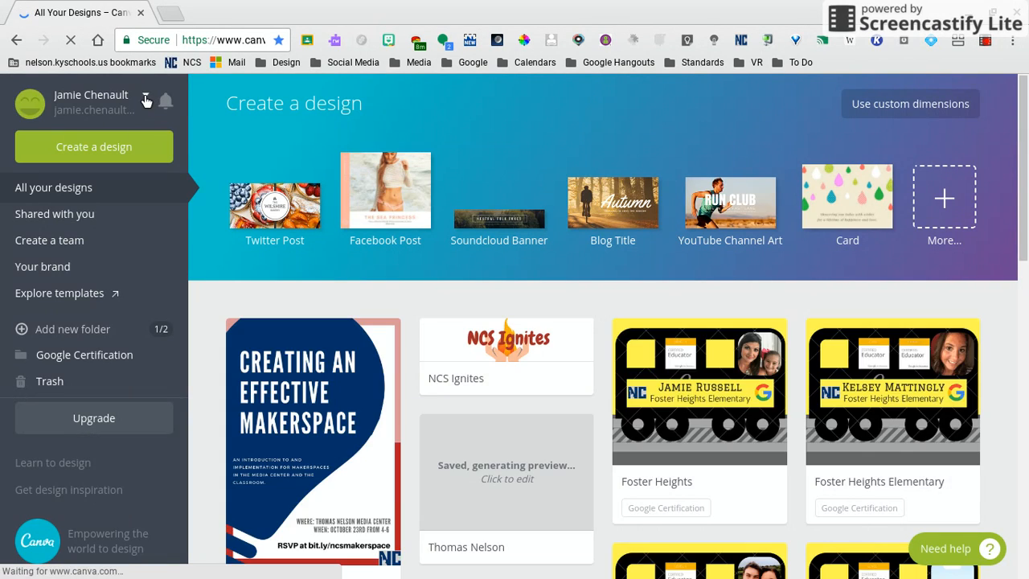
# Step: Sign out of the current Canva account and log back in with Google
pyautogui.click(145, 100)
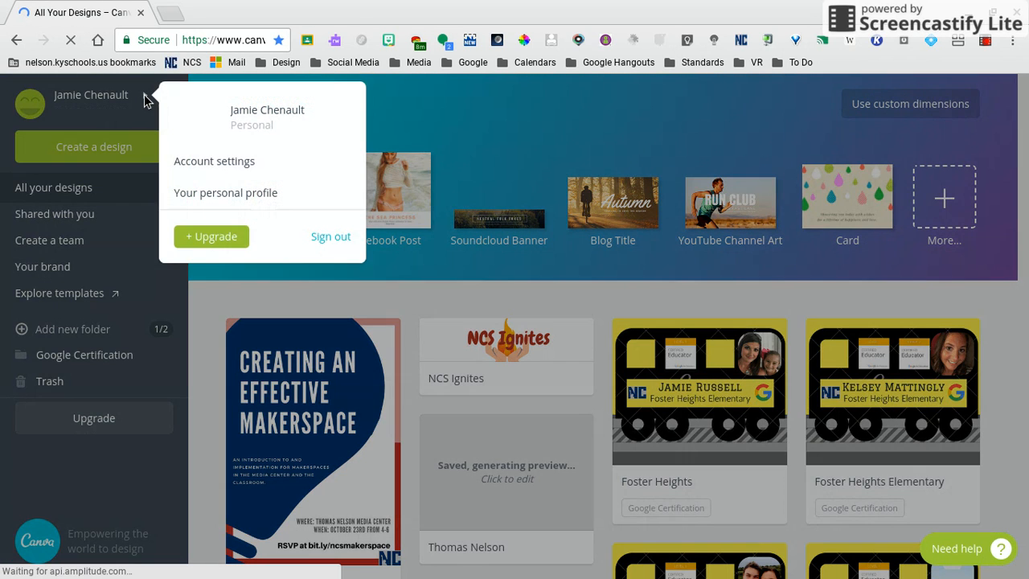
pyautogui.click(323, 283)
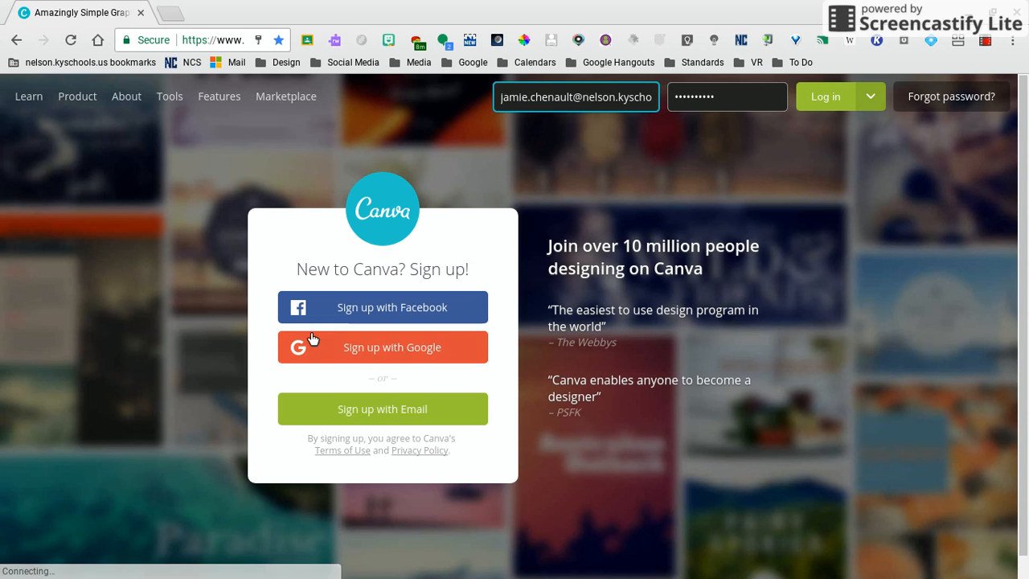
pyautogui.click(875, 99)
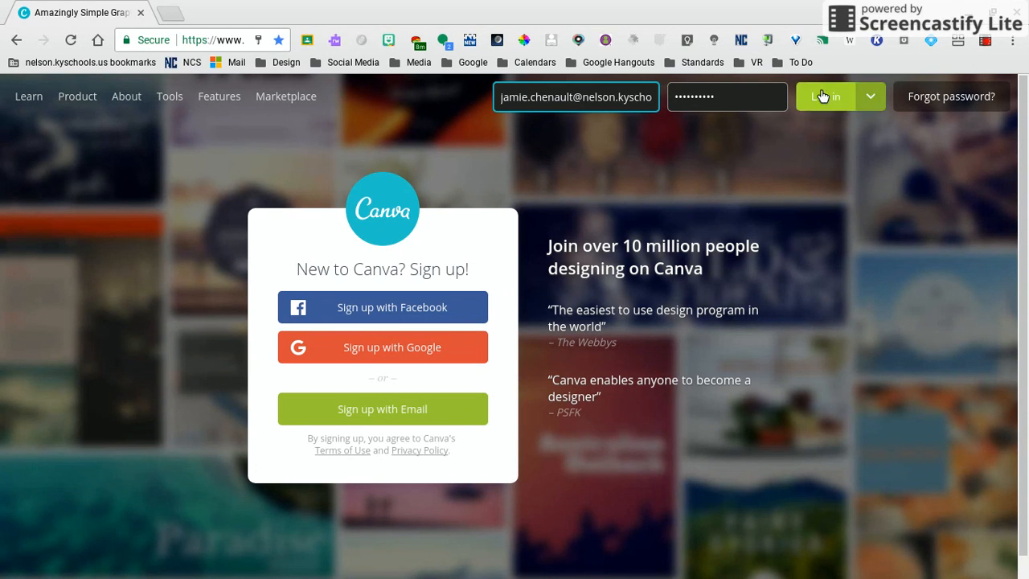
pyautogui.click(872, 99)
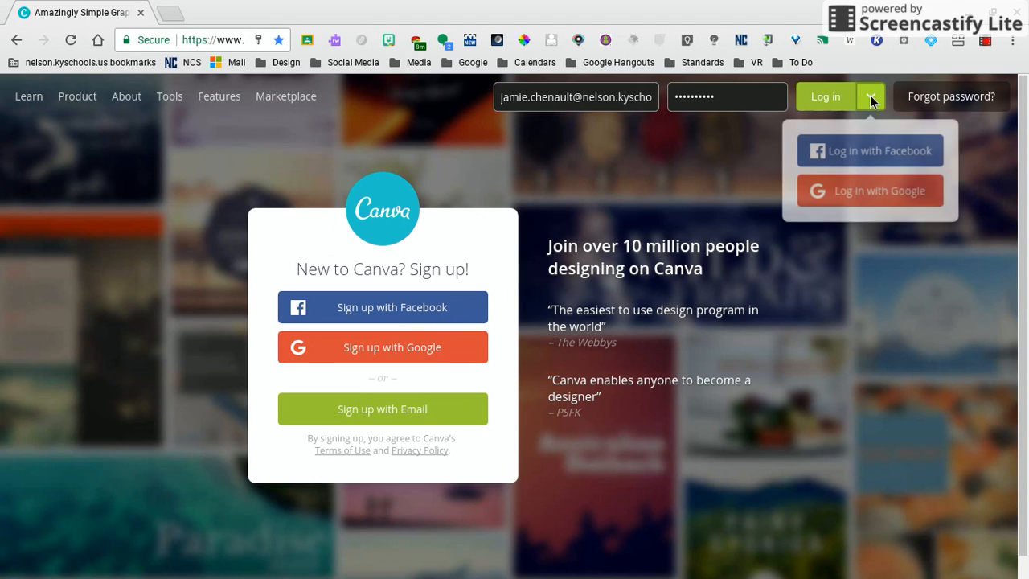
pyautogui.click(871, 196)
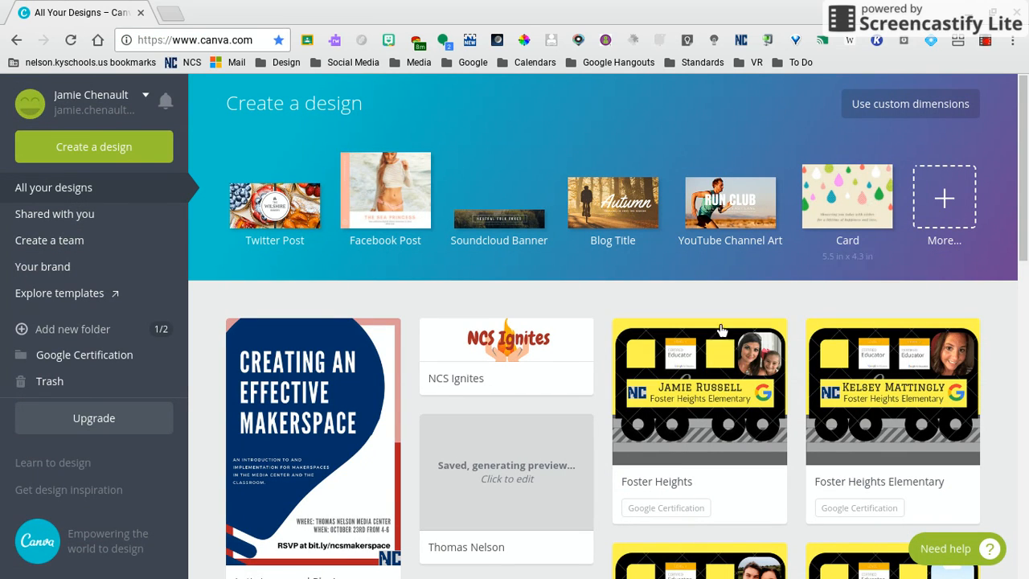
# Step: Look through the saved designs in the account
pyautogui.scroll(-6, 643, 361)
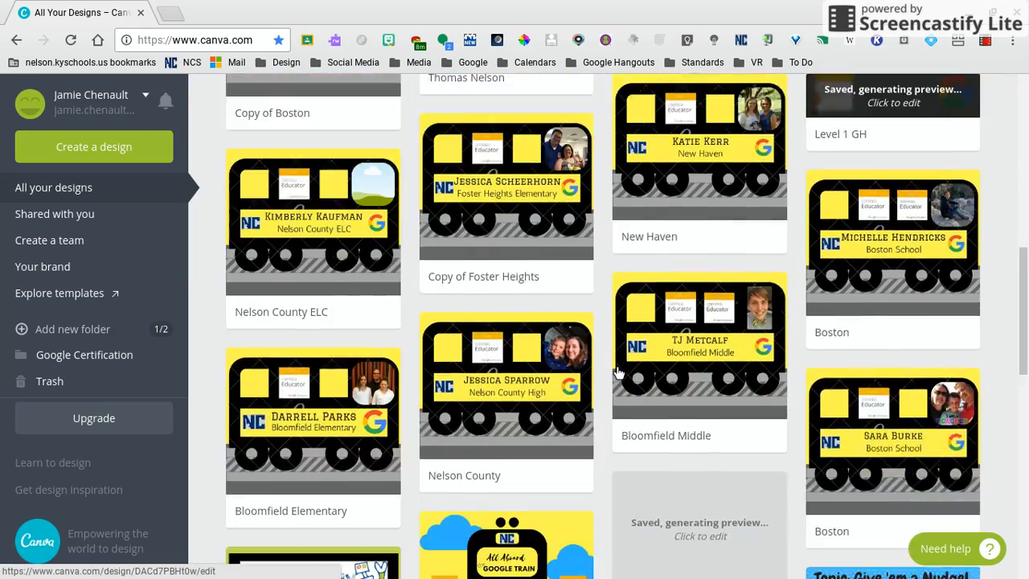
pyautogui.scroll(-11, 618, 371)
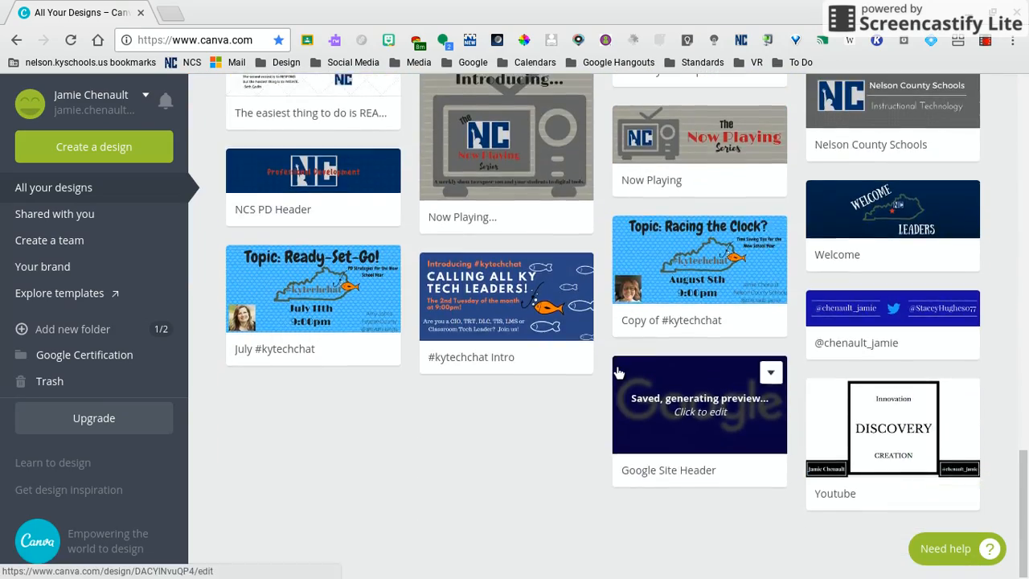
pyautogui.scroll(17, 618, 371)
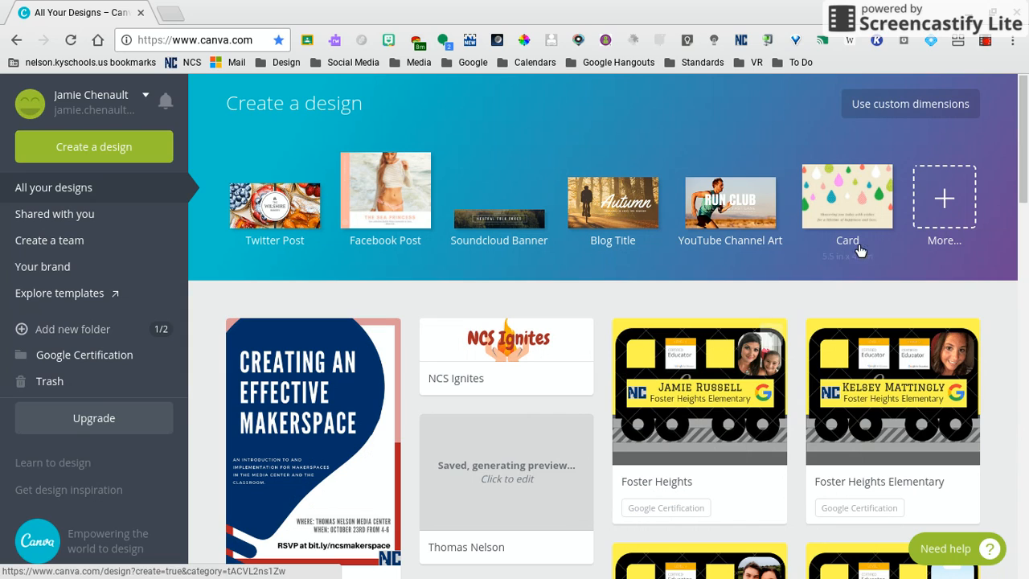
# Step: Expand the full list of design types, review its categories and create a new recommended Facebook Post design
pyautogui.click(944, 210)
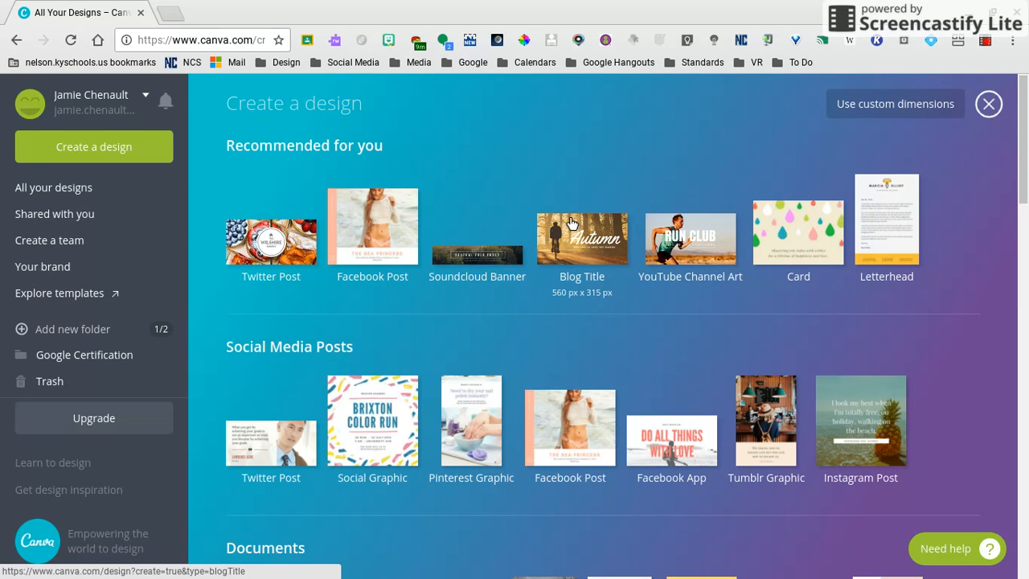
pyautogui.scroll(-1, 569, 221)
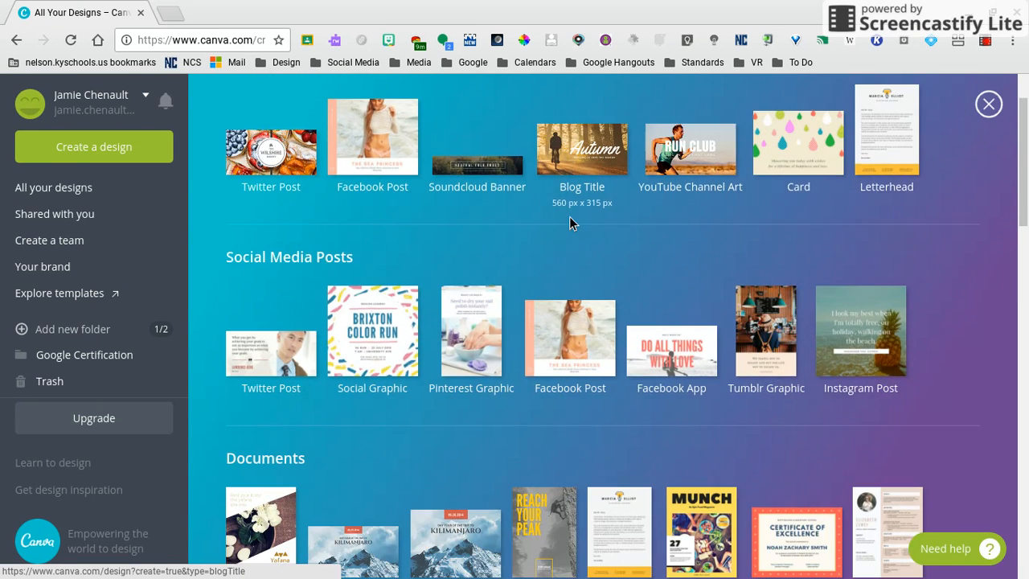
pyautogui.scroll(-4, 570, 217)
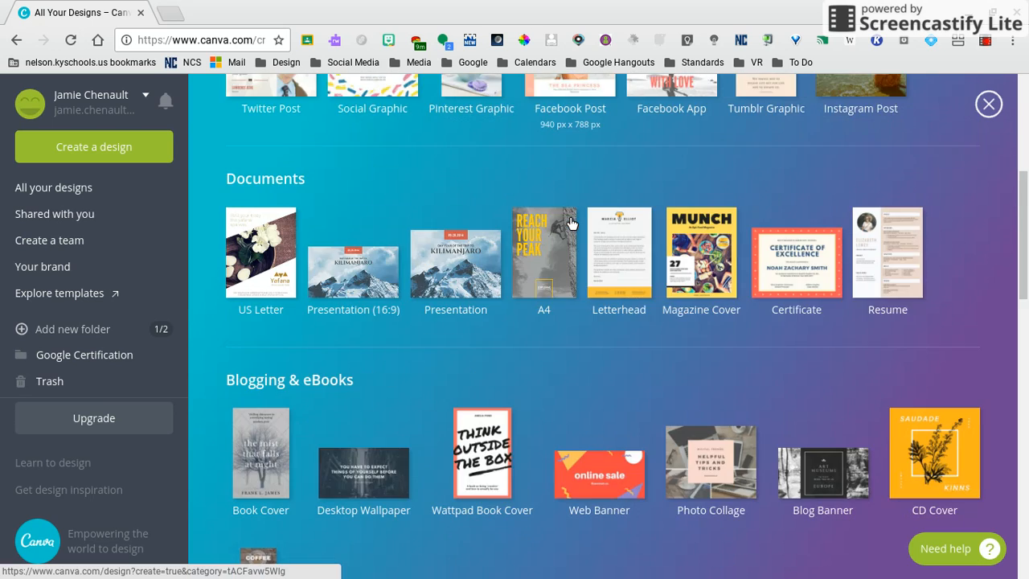
pyautogui.scroll(-1, 569, 222)
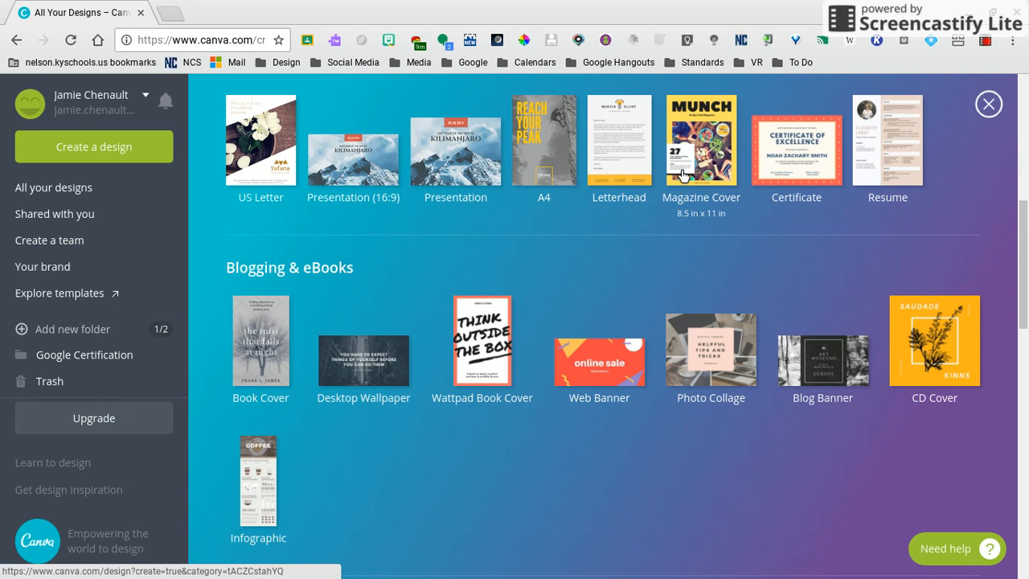
pyautogui.scroll(-5, 716, 147)
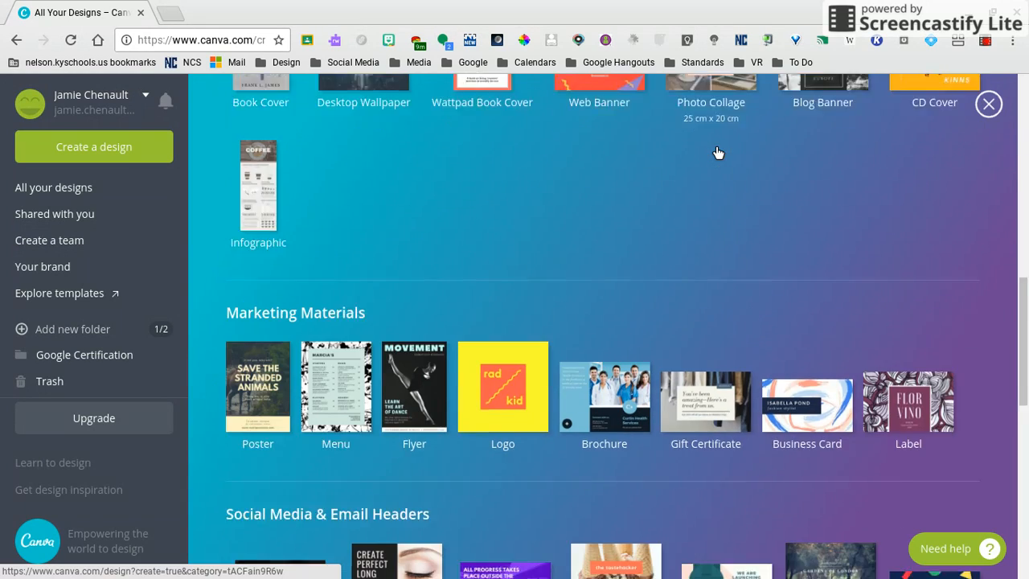
pyautogui.scroll(-1, 715, 152)
pyautogui.scroll(-4, 715, 153)
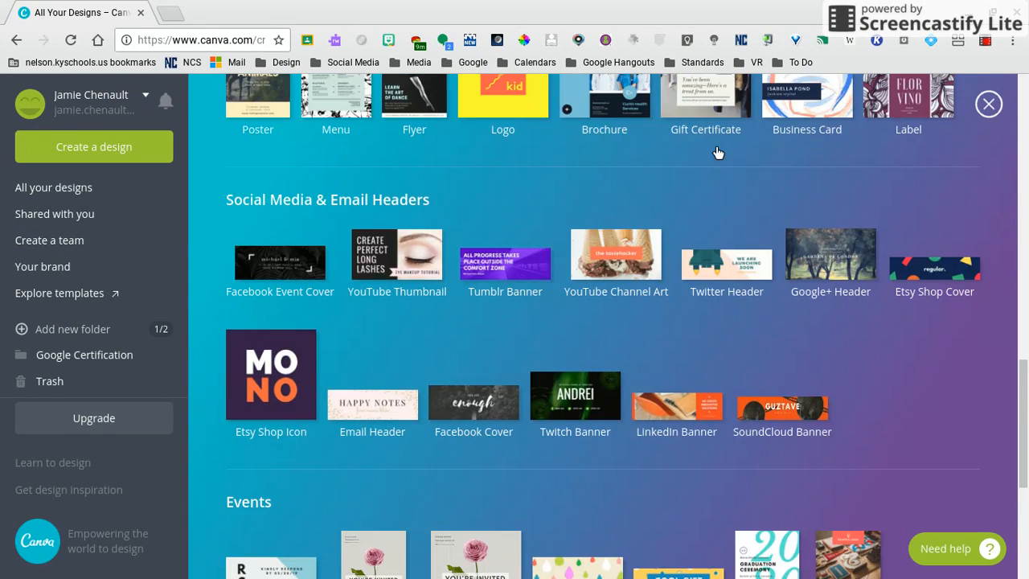
pyautogui.scroll(-3, 715, 153)
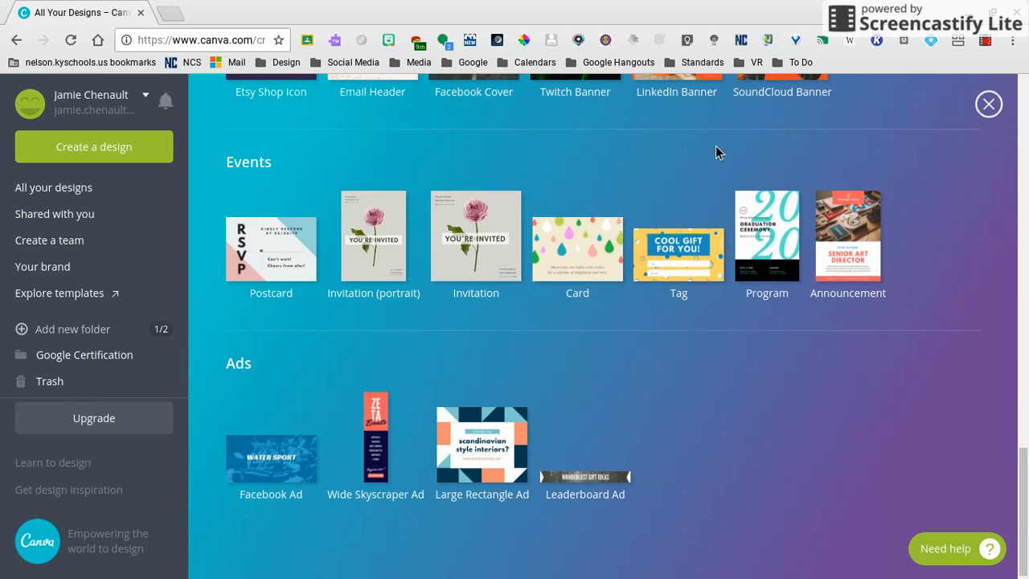
pyautogui.scroll(8, 715, 153)
pyautogui.scroll(10, 715, 151)
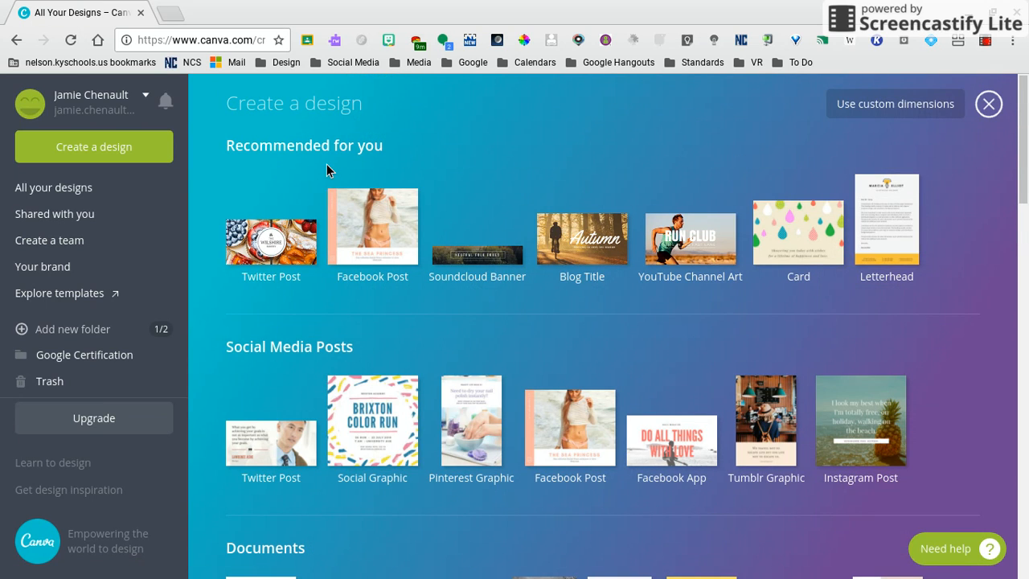
pyautogui.click(372, 228)
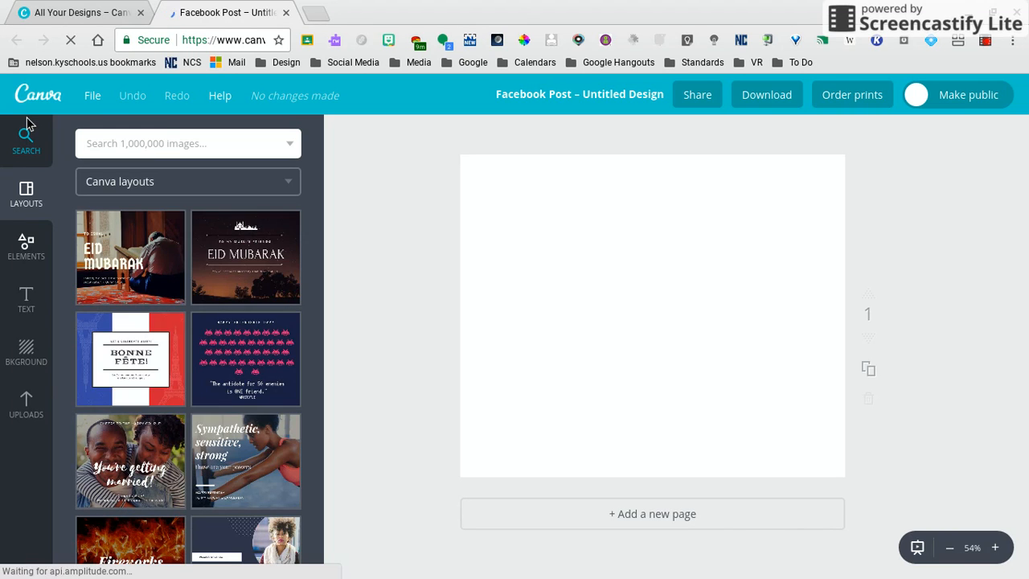
# Step: Examine the ready-made Canva layouts available for the Facebook Post
pyautogui.scroll(-5, 147, 279)
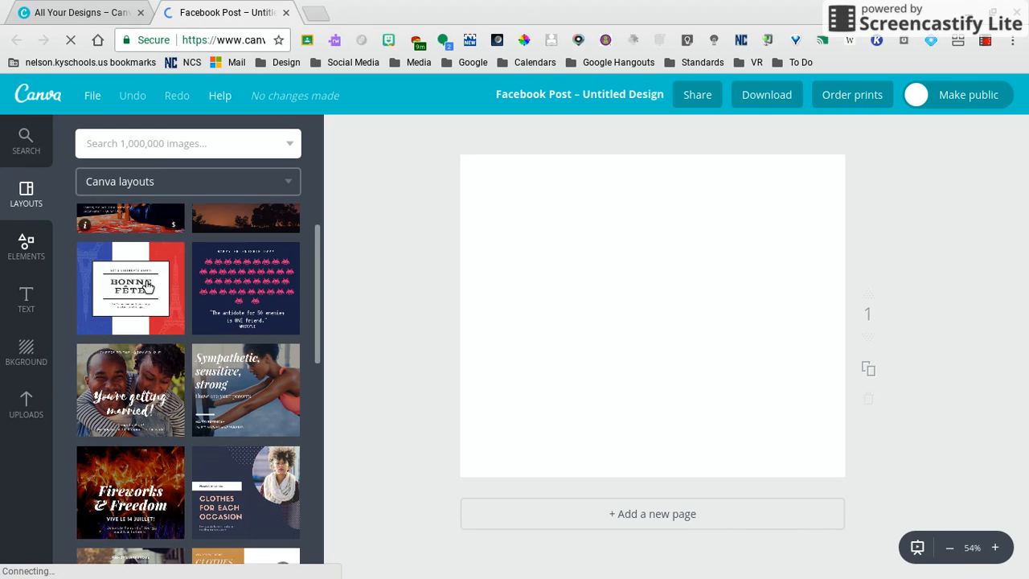
pyautogui.scroll(-5, 146, 281)
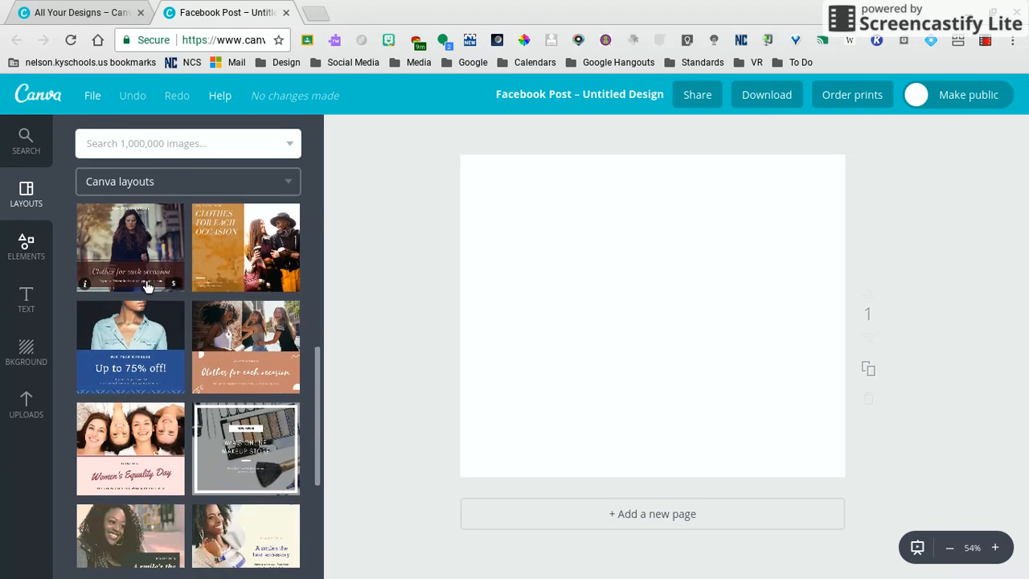
pyautogui.scroll(-5, 146, 285)
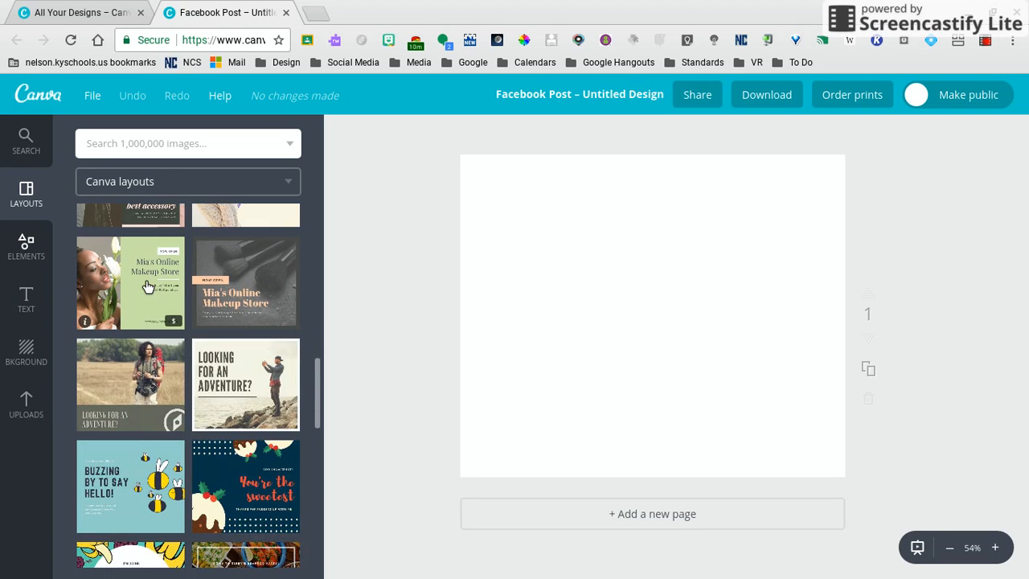
pyautogui.scroll(-3, 146, 286)
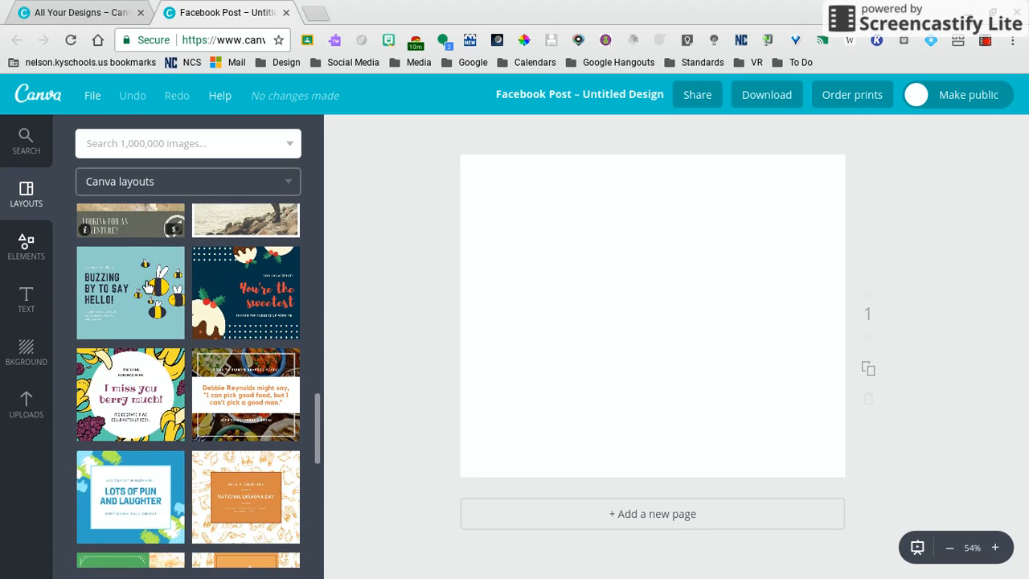
pyautogui.scroll(-2, 147, 286)
pyautogui.scroll(-4, 146, 286)
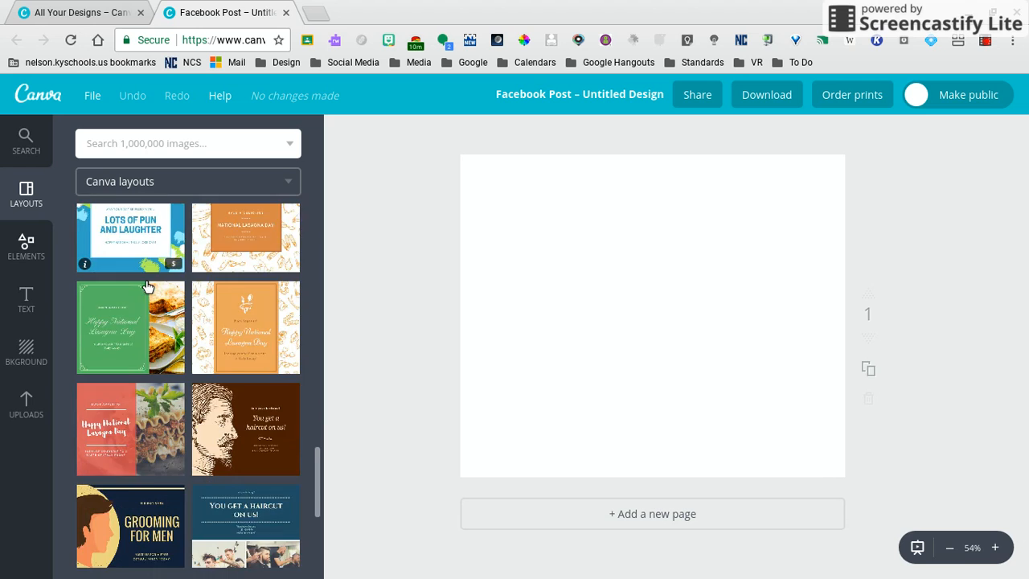
pyautogui.scroll(-4, 147, 285)
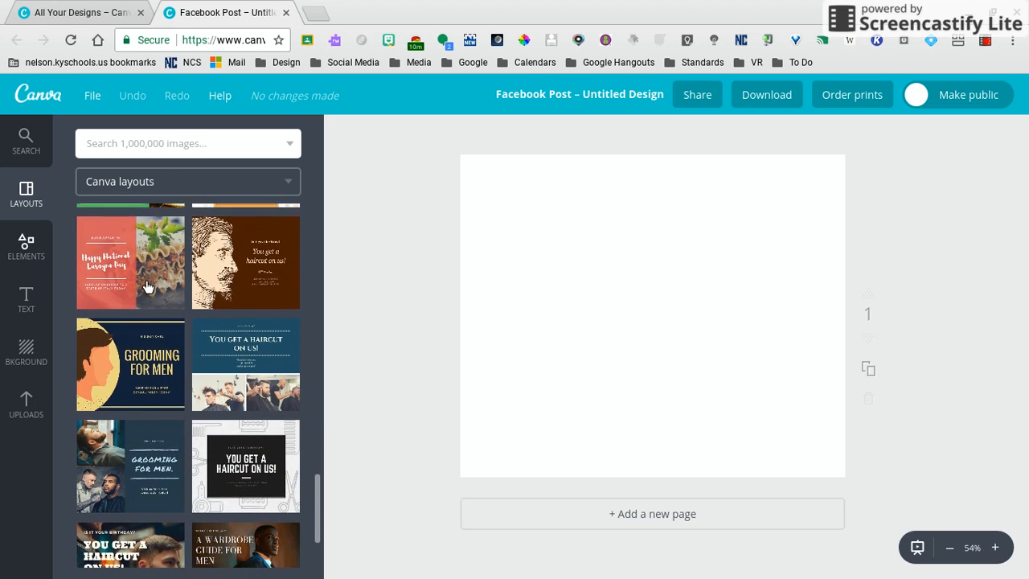
pyautogui.scroll(10, 146, 279)
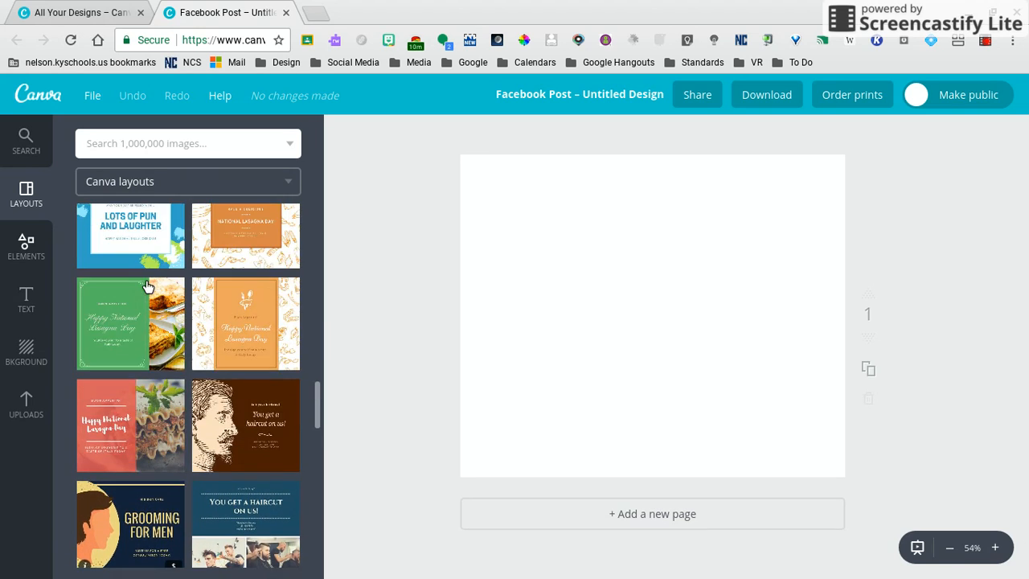
pyautogui.scroll(15, 146, 279)
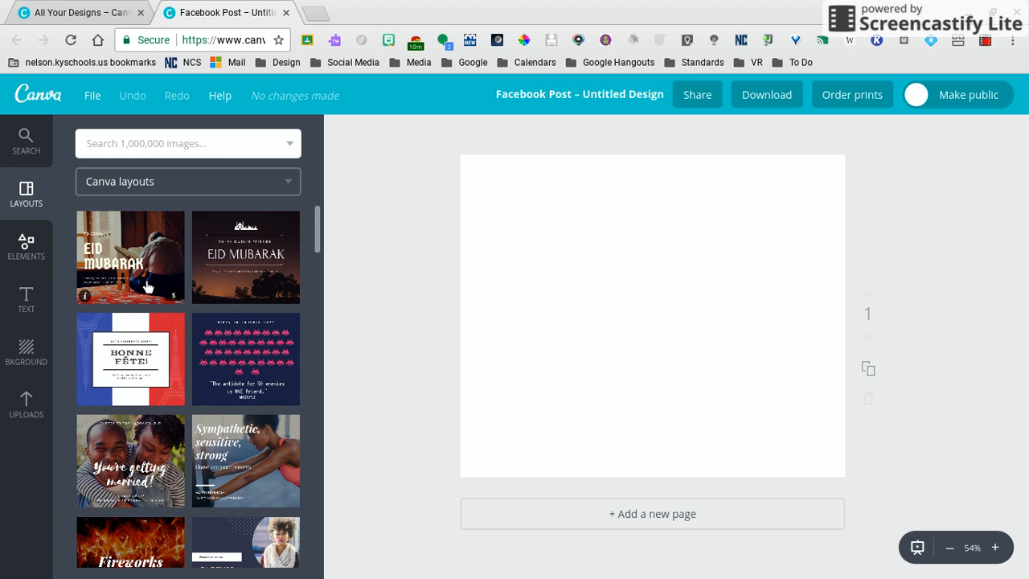
# Step: Examine the background colors, free patterns and paid photo backgrounds offered for the design
pyautogui.click(26, 351)
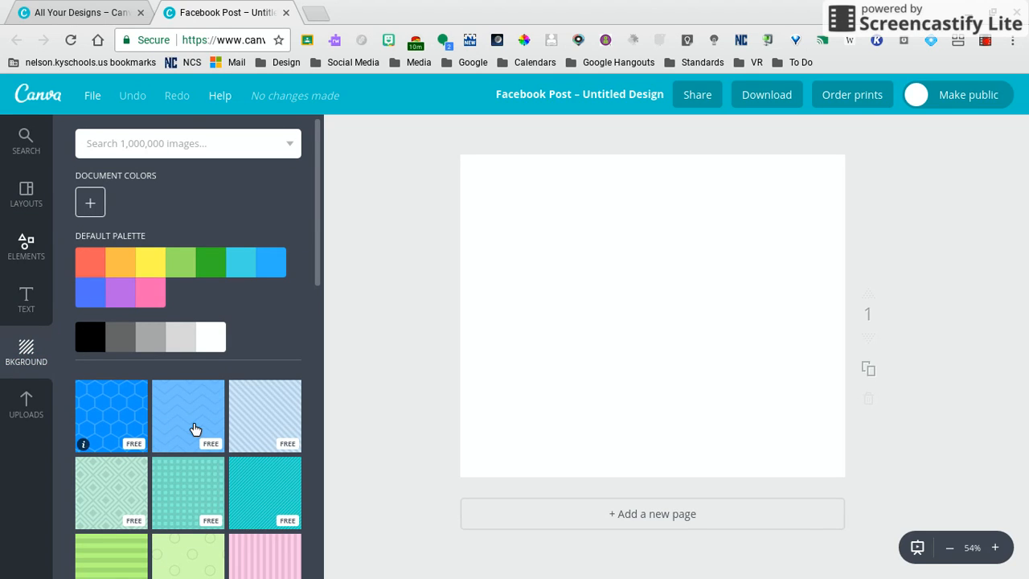
pyautogui.scroll(-5, 195, 429)
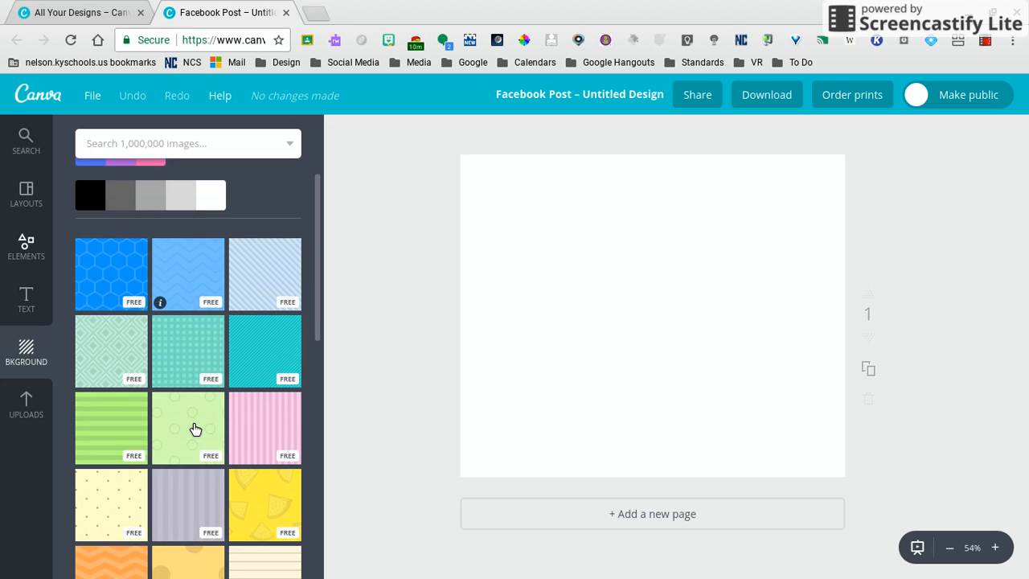
pyautogui.scroll(-4, 195, 428)
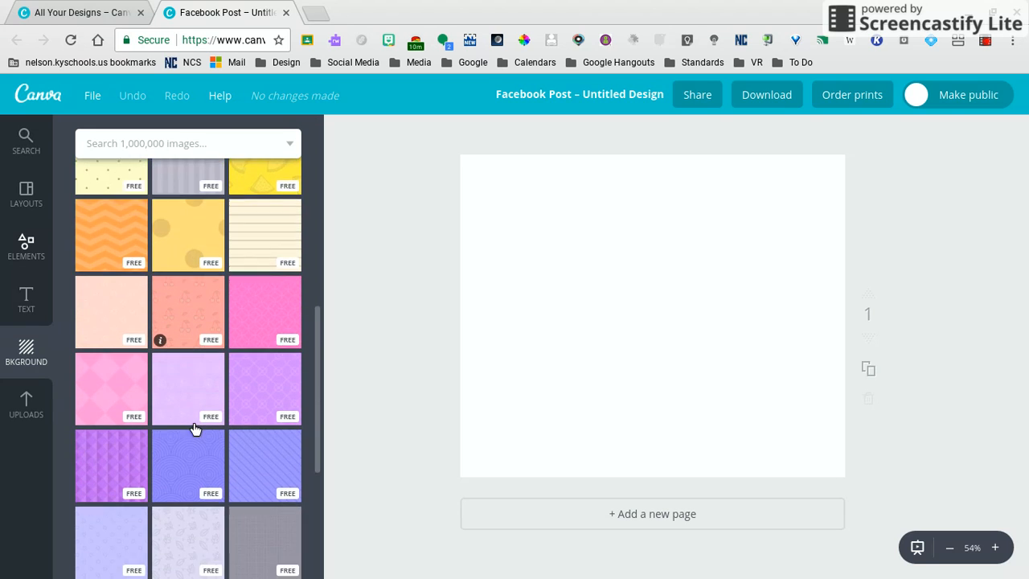
pyautogui.scroll(-4, 194, 428)
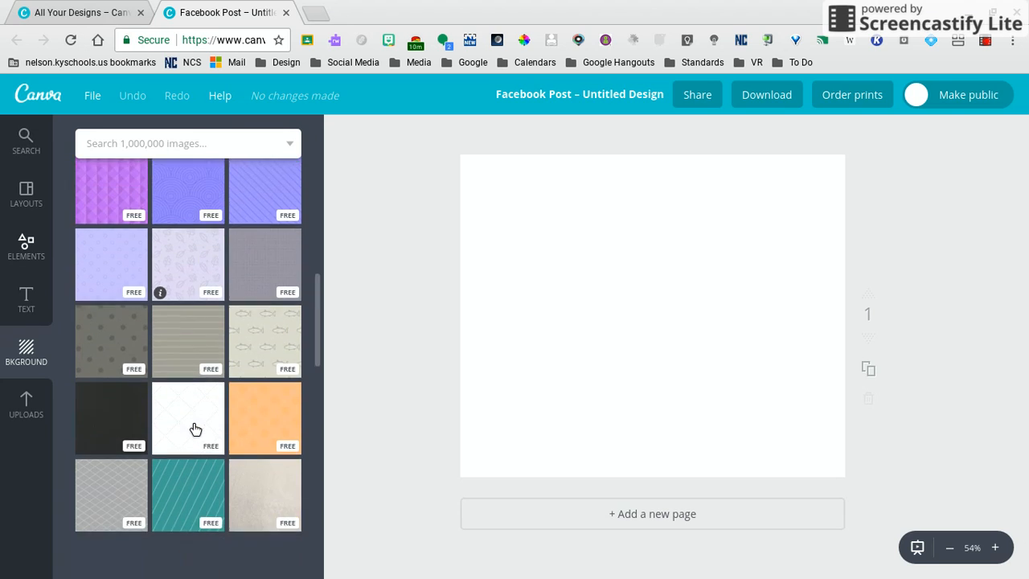
pyautogui.scroll(-6, 195, 429)
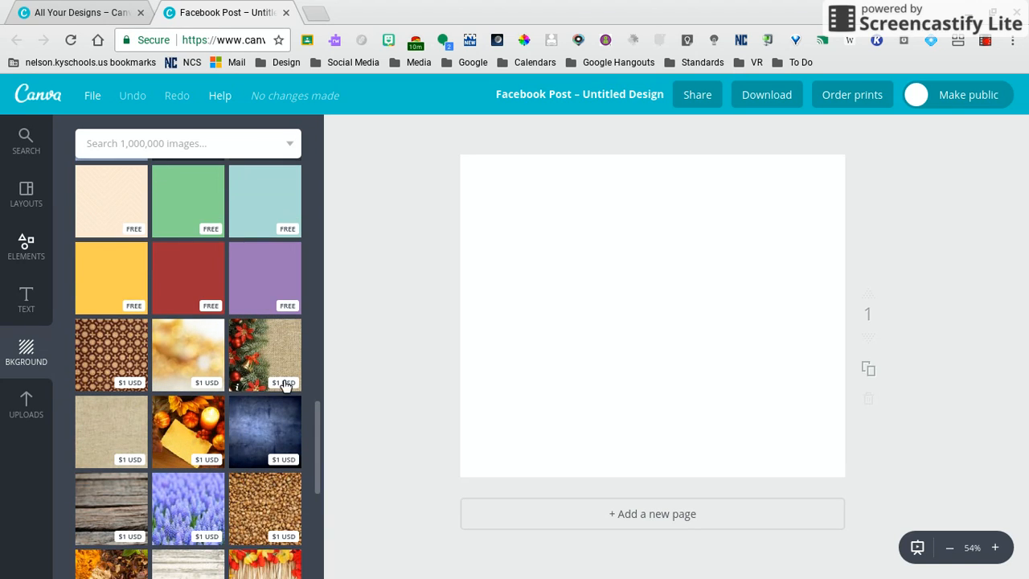
pyautogui.scroll(-4, 252, 451)
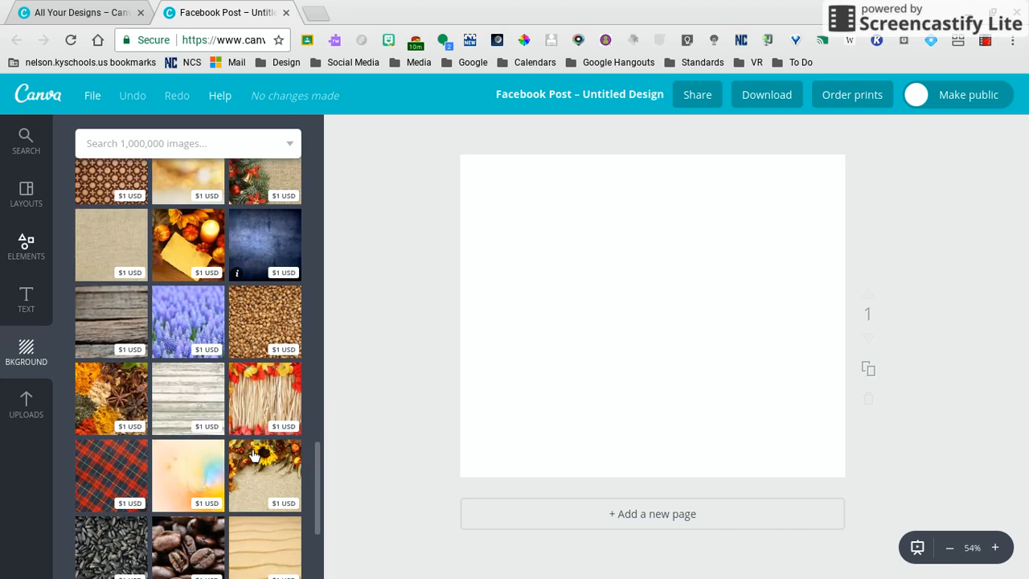
pyautogui.scroll(-2, 253, 456)
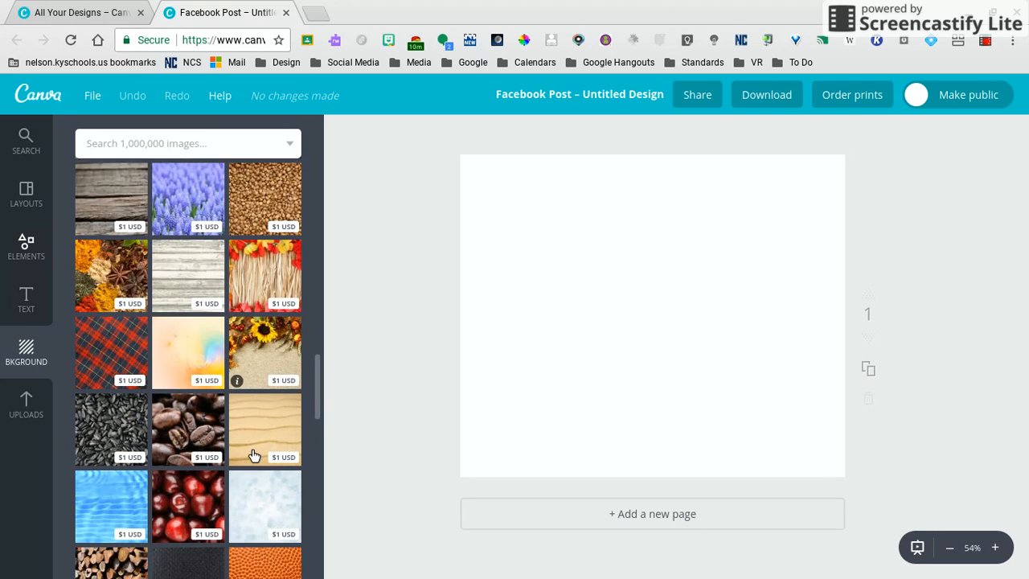
pyautogui.scroll(9, 252, 449)
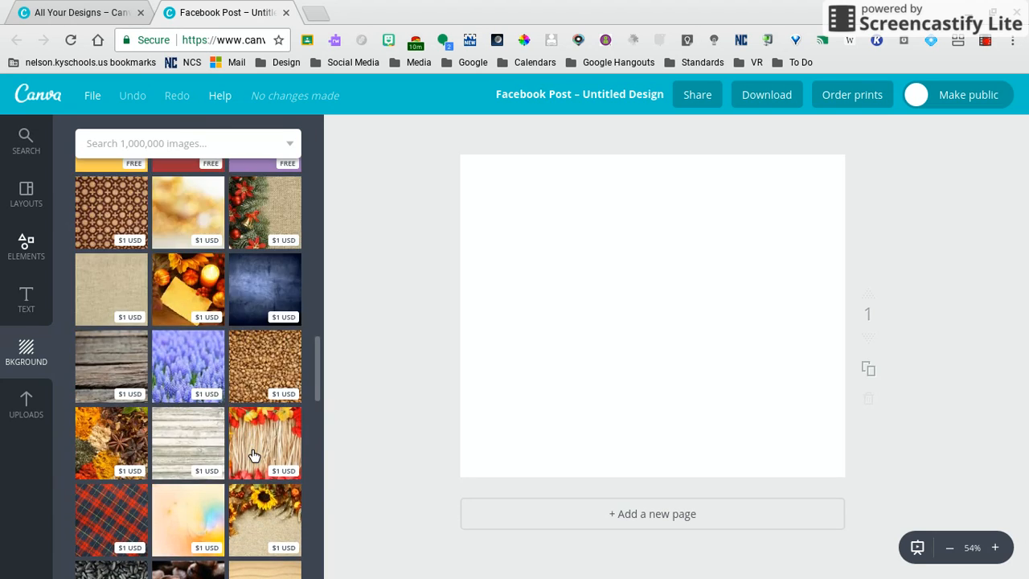
# Step: Apply the free green horizontally striped pattern as the design's background
pyautogui.scroll(10, 253, 448)
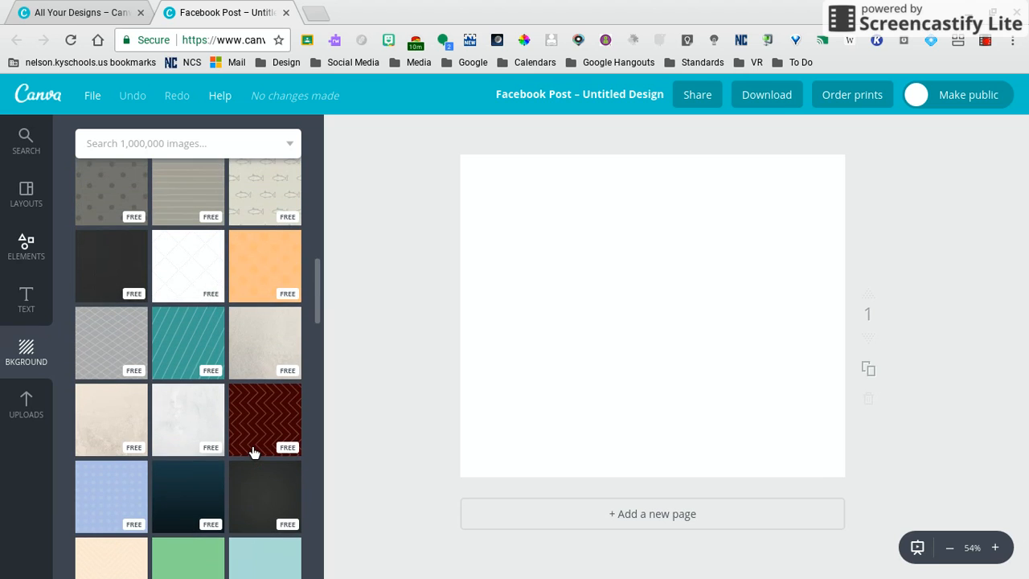
pyautogui.scroll(6, 253, 450)
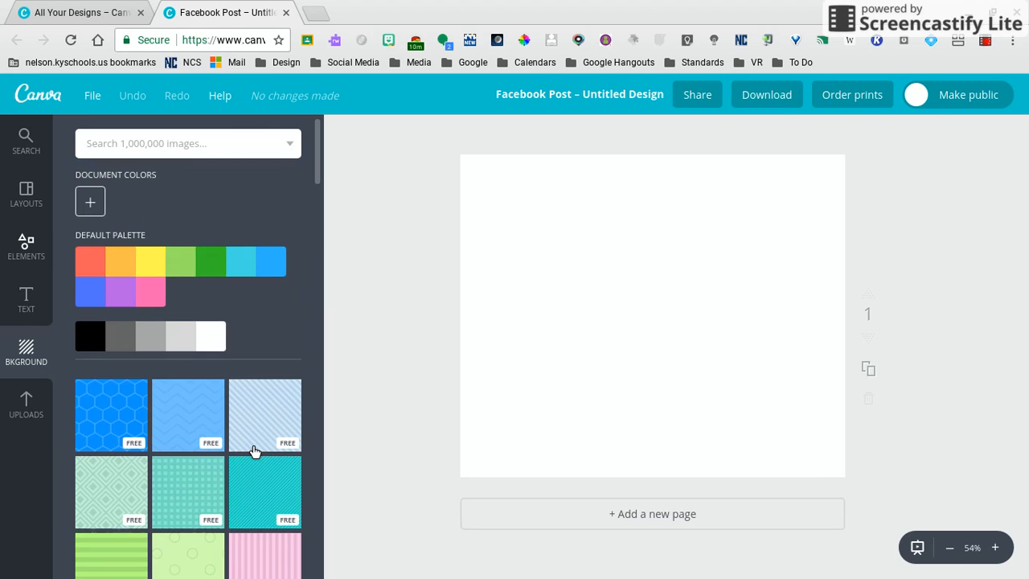
pyautogui.scroll(-2, 253, 450)
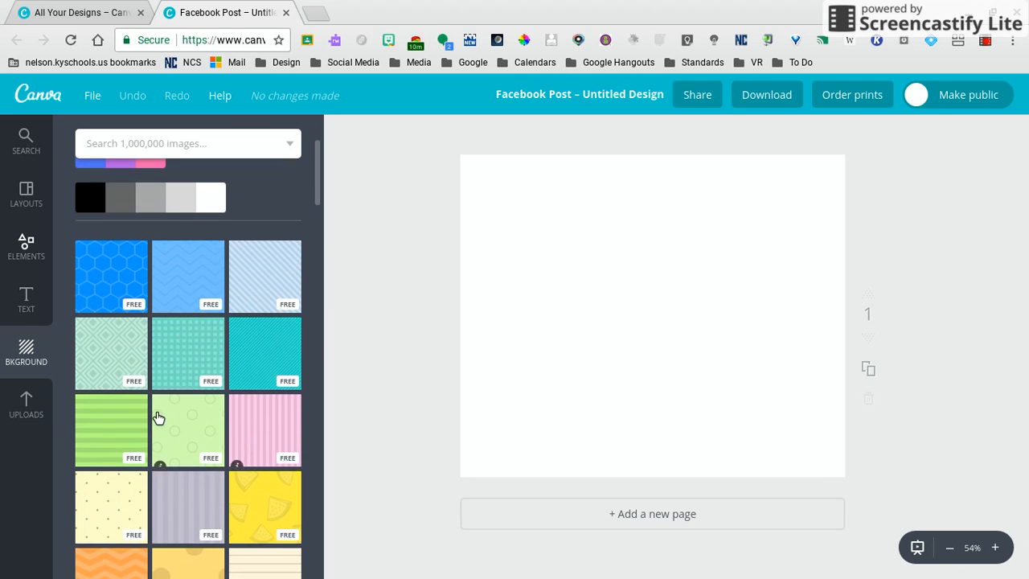
pyautogui.click(108, 432)
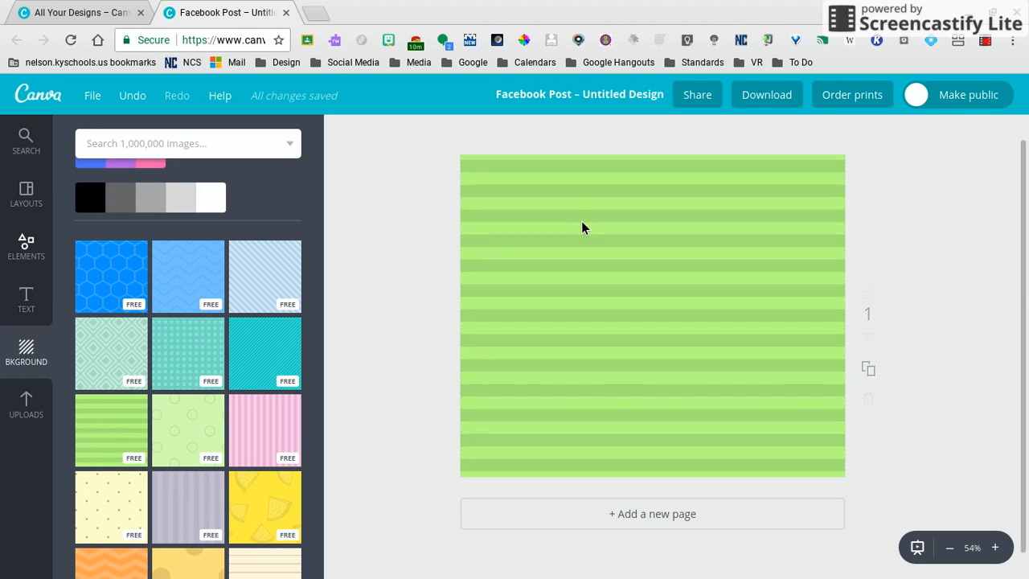
# Step: Recolor the striped background with purple from the default palette and check the custom color options
pyautogui.click(583, 223)
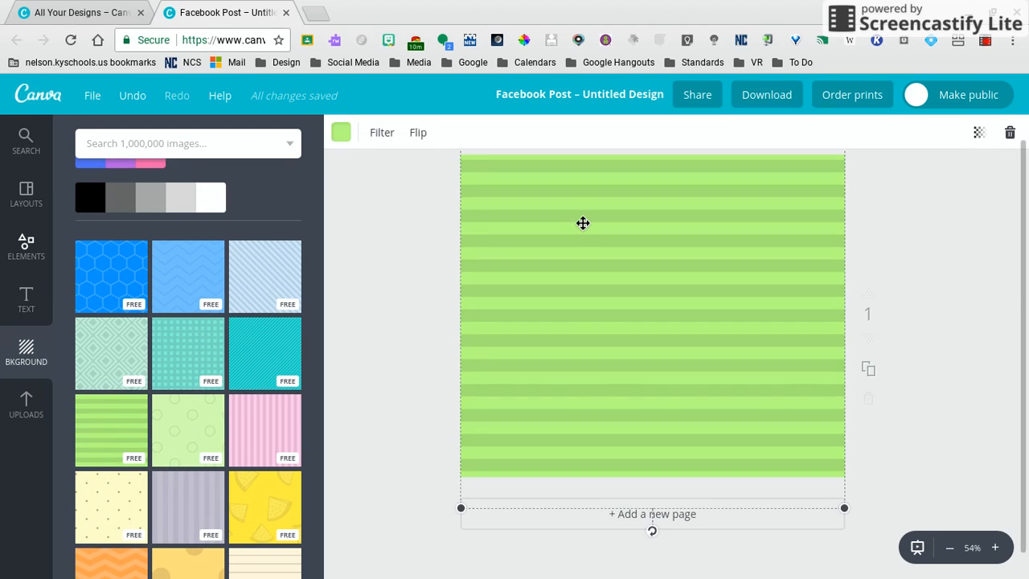
pyautogui.click(342, 134)
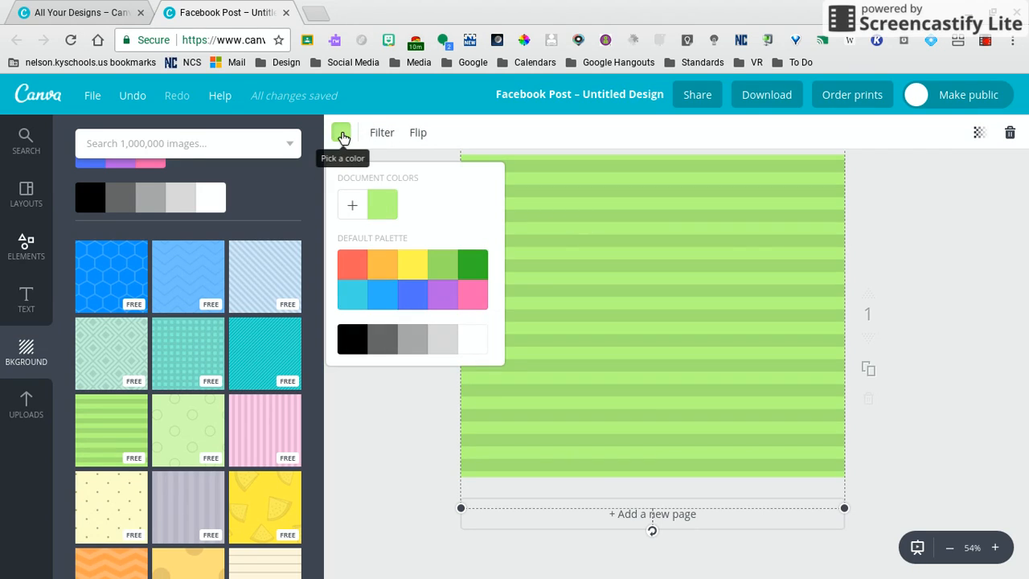
pyautogui.click(447, 297)
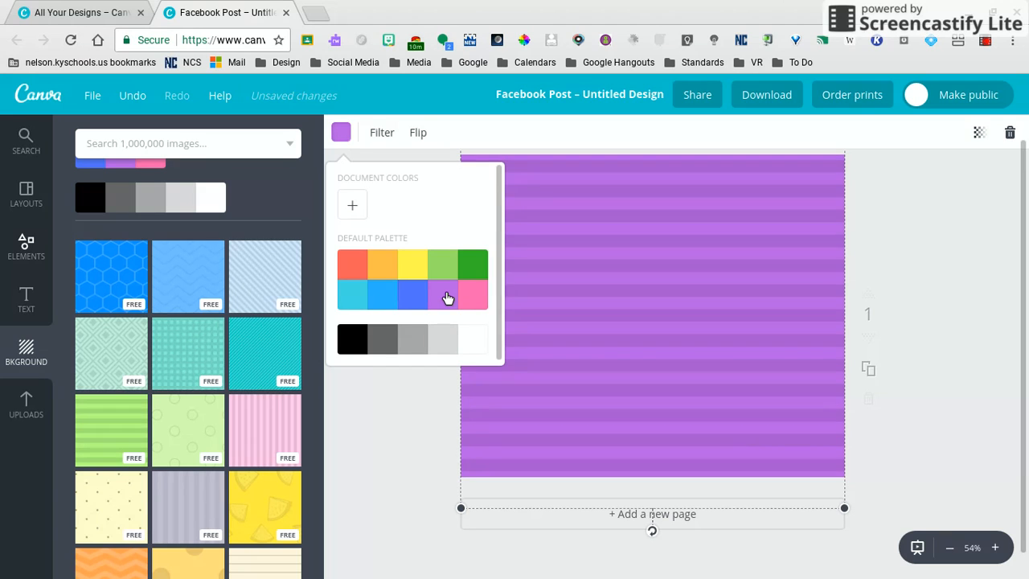
pyautogui.click(352, 206)
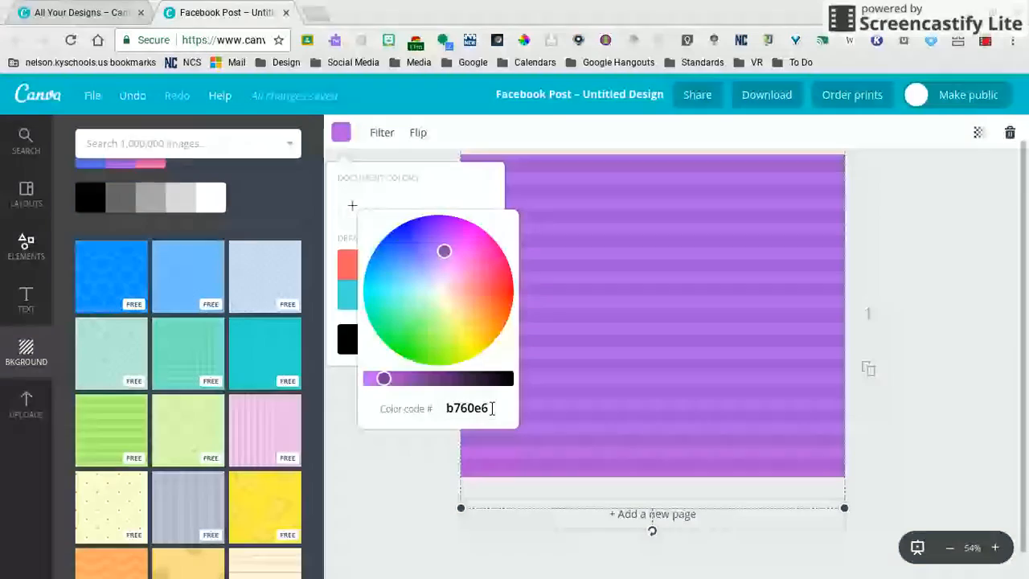
pyautogui.click(361, 465)
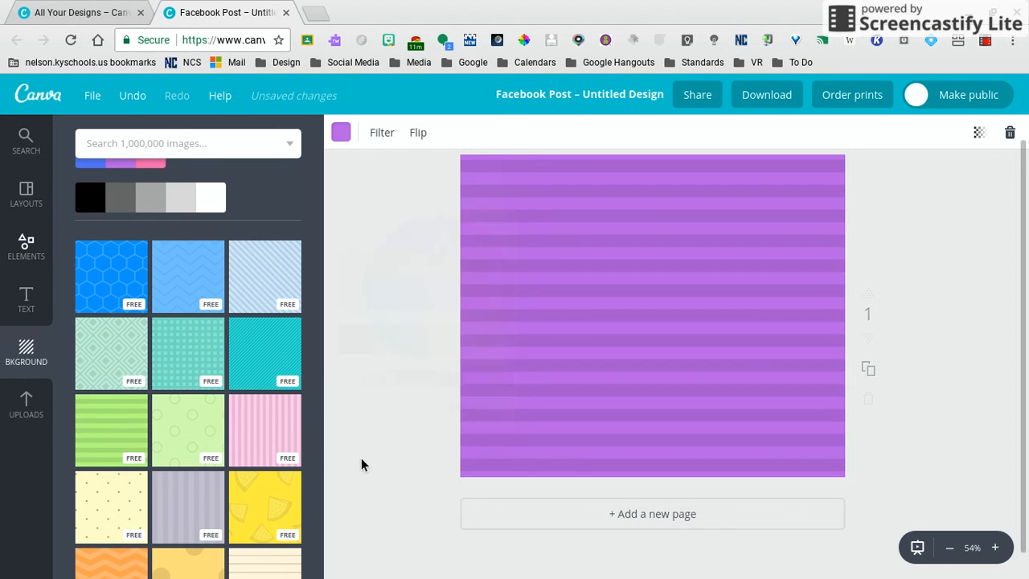
# Step: Add the free "Farm to Table" text combination to the design, enlarge it and place it near the middle of the page
pyautogui.click(26, 299)
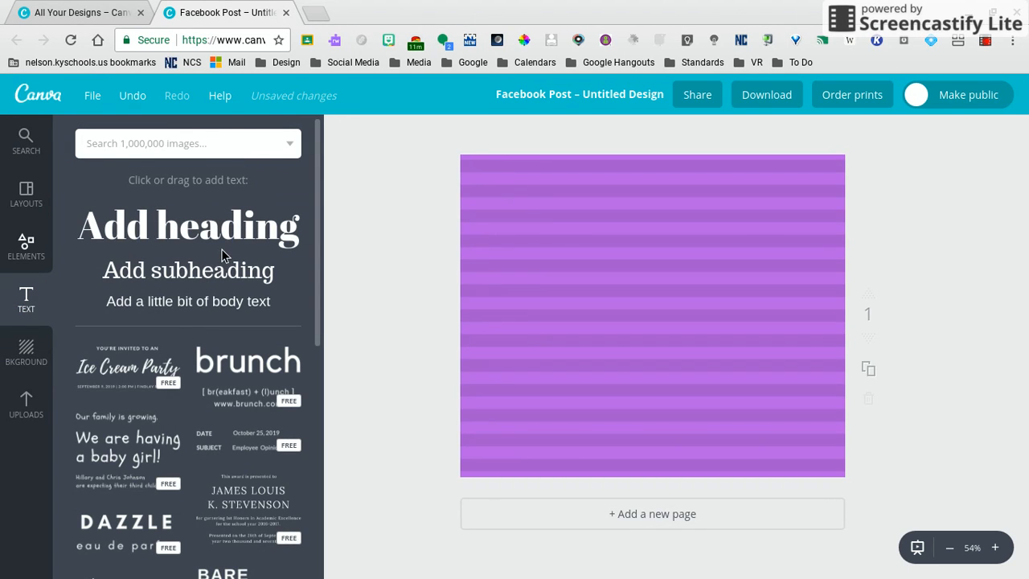
pyautogui.scroll(-3, 215, 304)
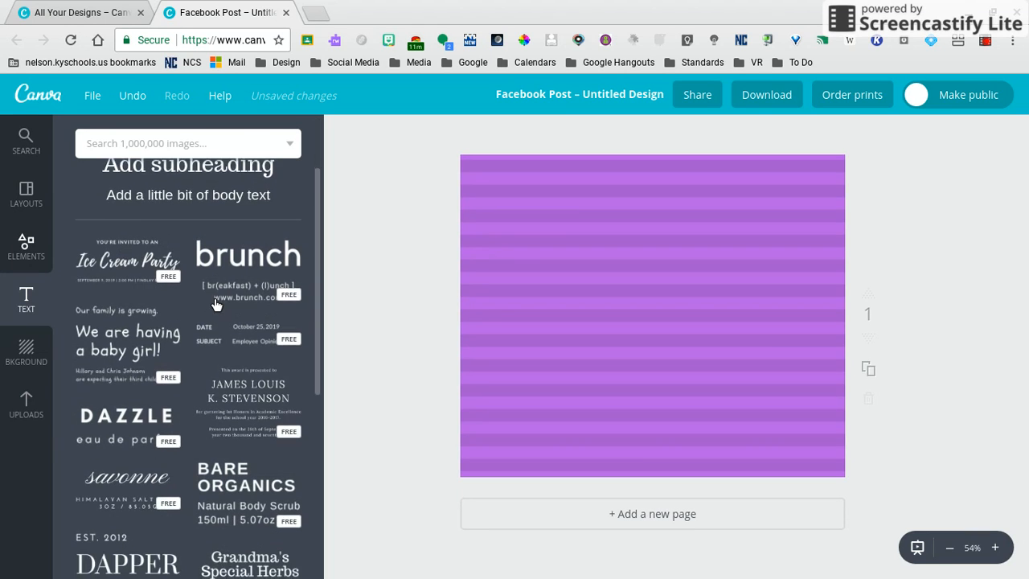
pyautogui.scroll(-4, 215, 304)
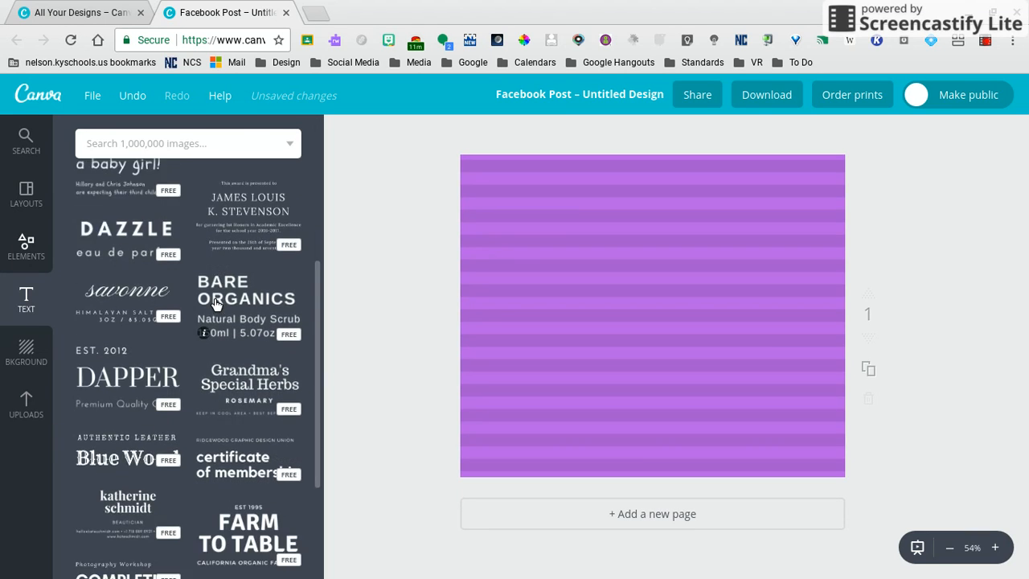
pyautogui.scroll(-1, 214, 304)
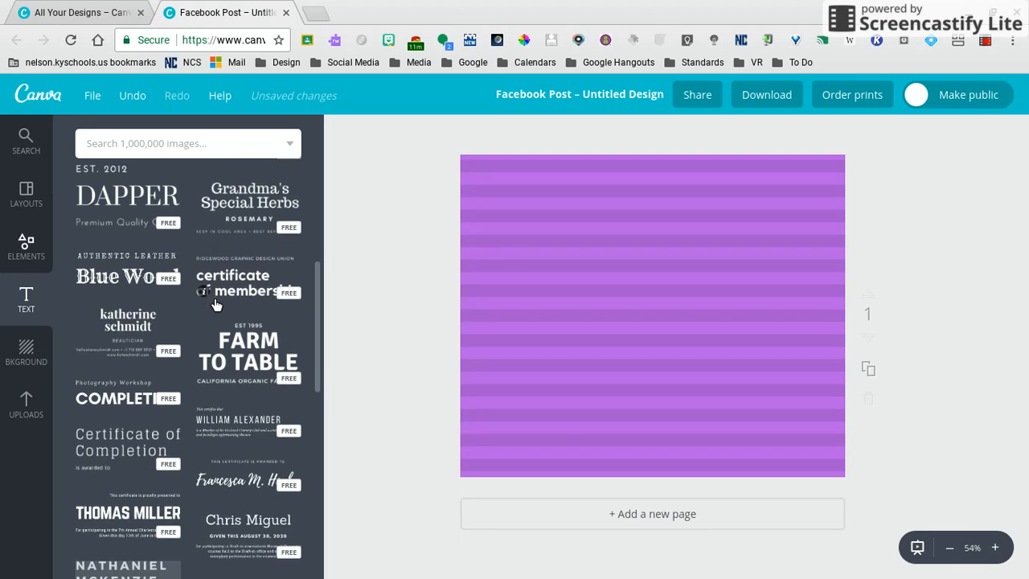
pyautogui.scroll(-2, 214, 304)
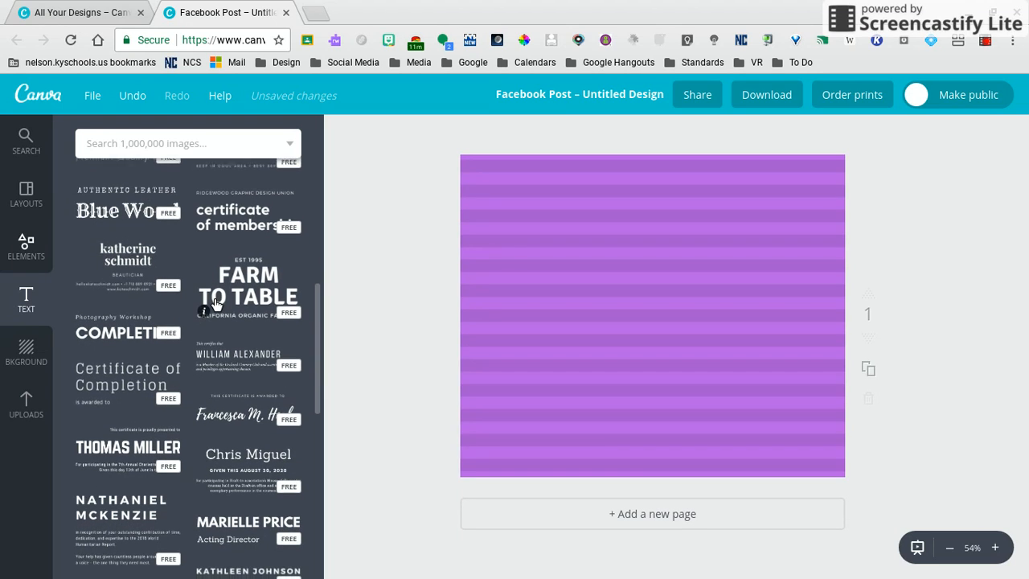
pyautogui.scroll(1, 215, 302)
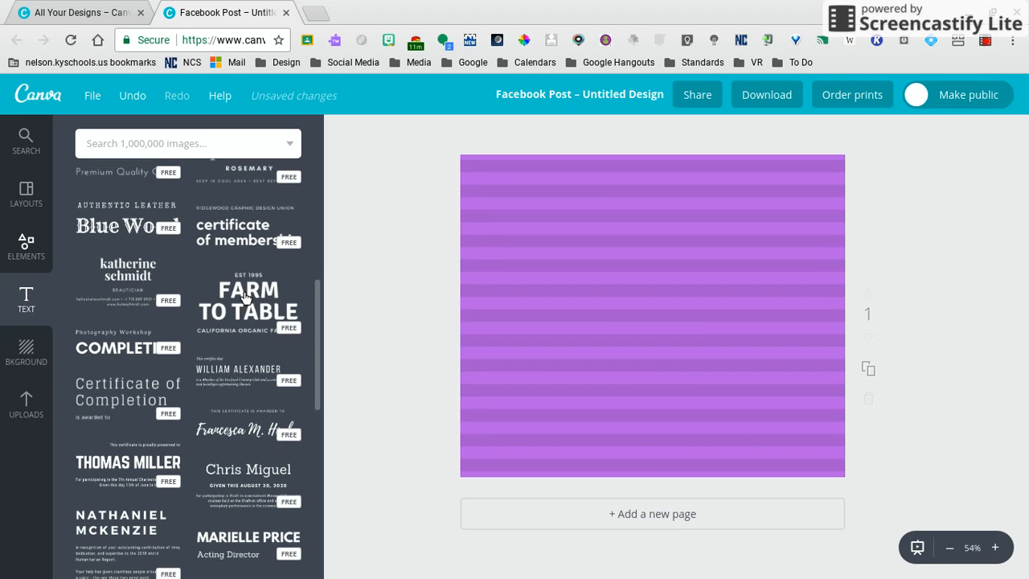
pyautogui.click(247, 297)
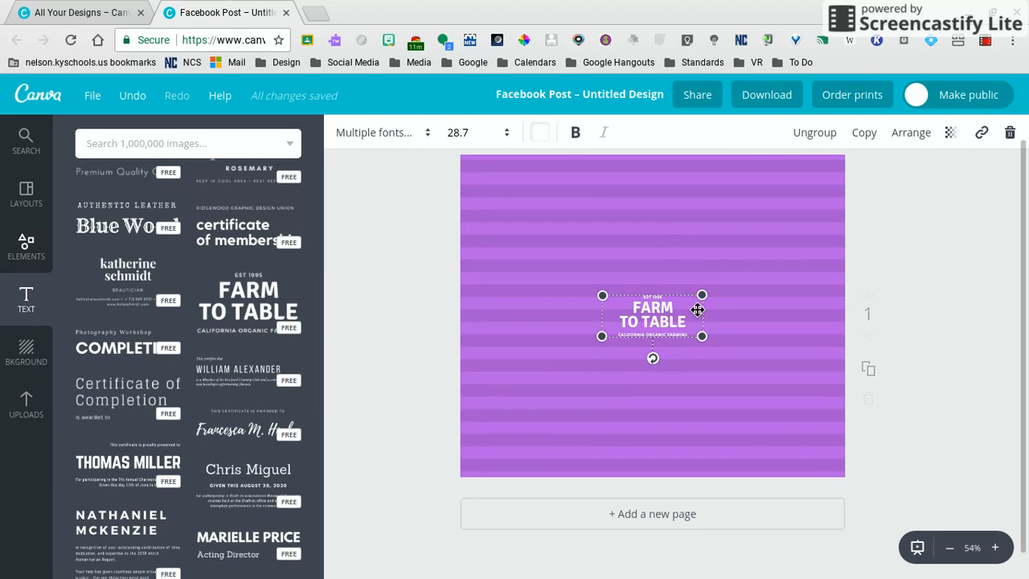
pyautogui.moveTo(700, 297); pyautogui.dragTo(805, 201)
pyautogui.moveTo(696, 276); pyautogui.dragTo(672, 249)
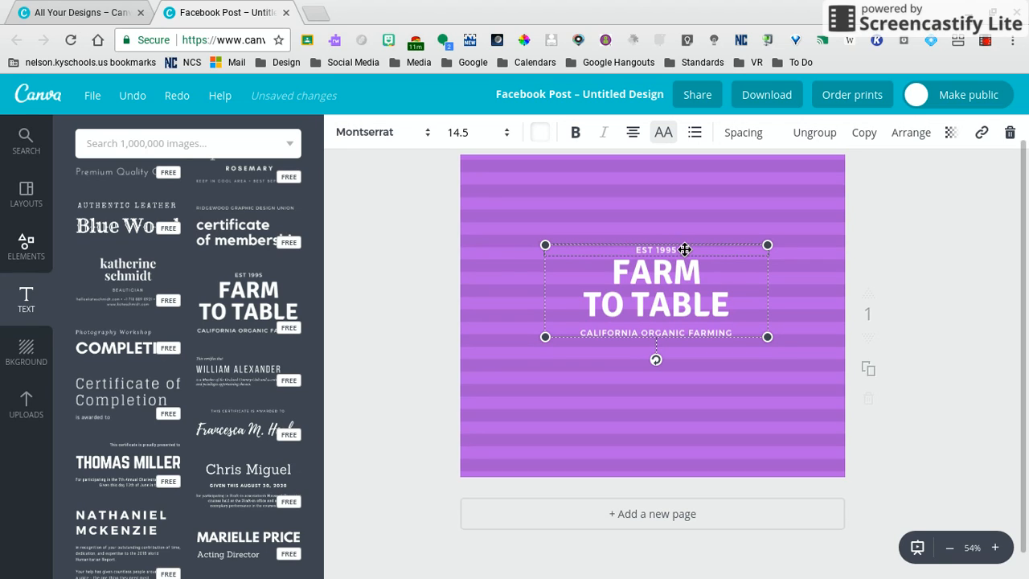
# Step: Replace the text group's top line with "SEPTEMBER 11" and its heading with "WELCOME TO CANVA", starting a new line before "CANVA"
pyautogui.moveTo(682, 249); pyautogui.dragTo(630, 249)
pyautogui.write('SEPTEMBER 11')
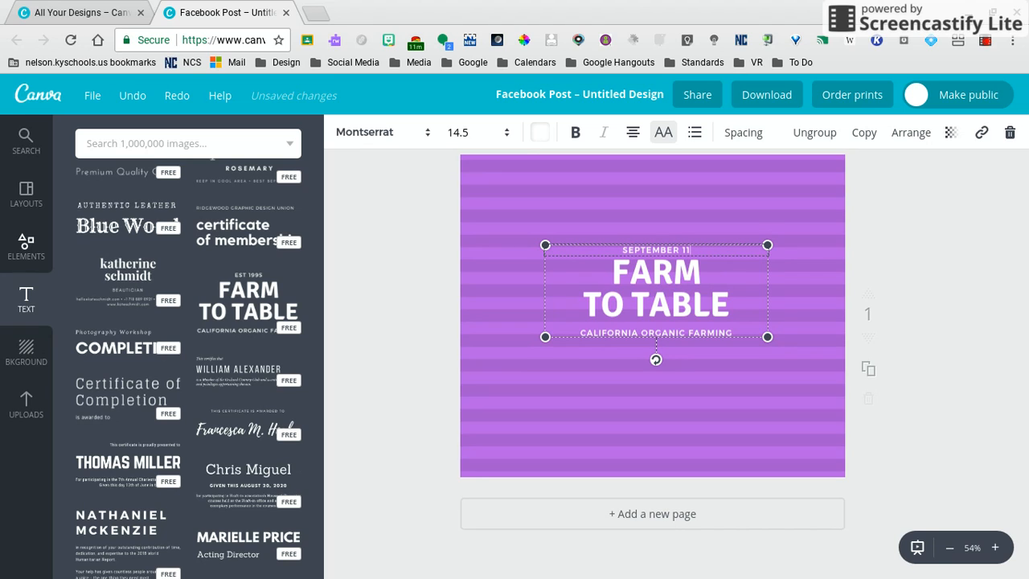
pyautogui.click(686, 277)
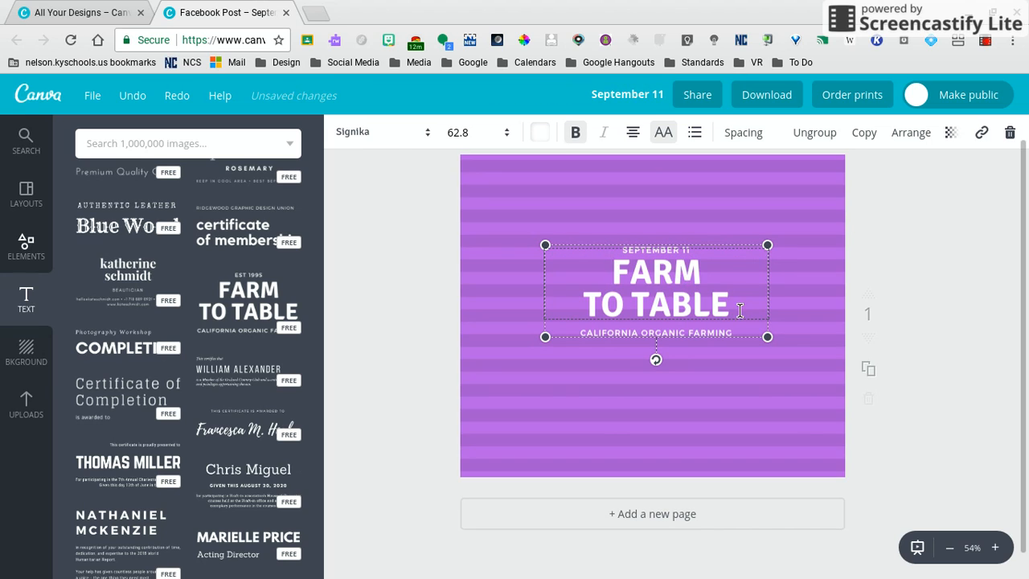
pyautogui.moveTo(739, 310); pyautogui.dragTo(609, 273)
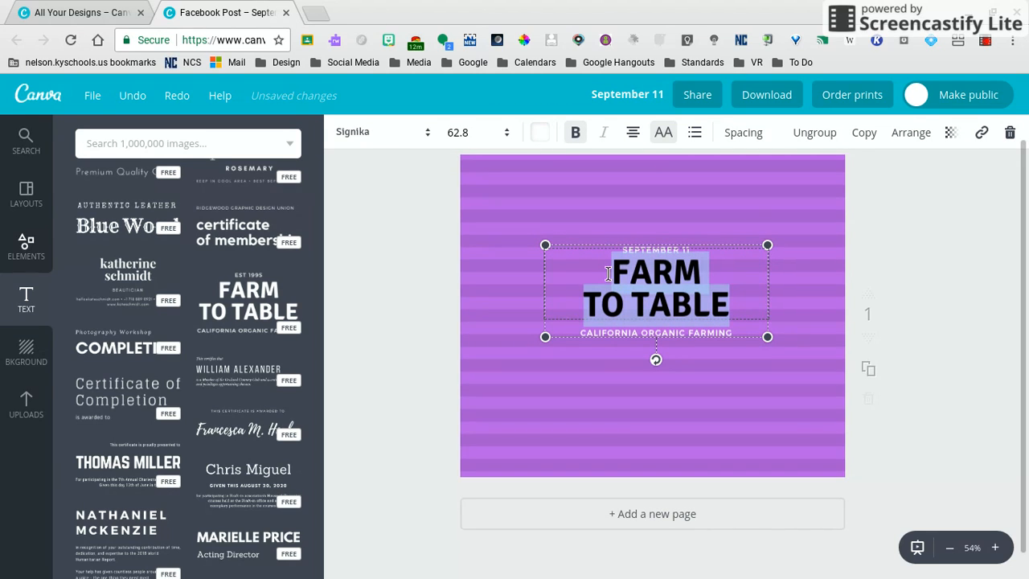
pyautogui.write('WELCOME')
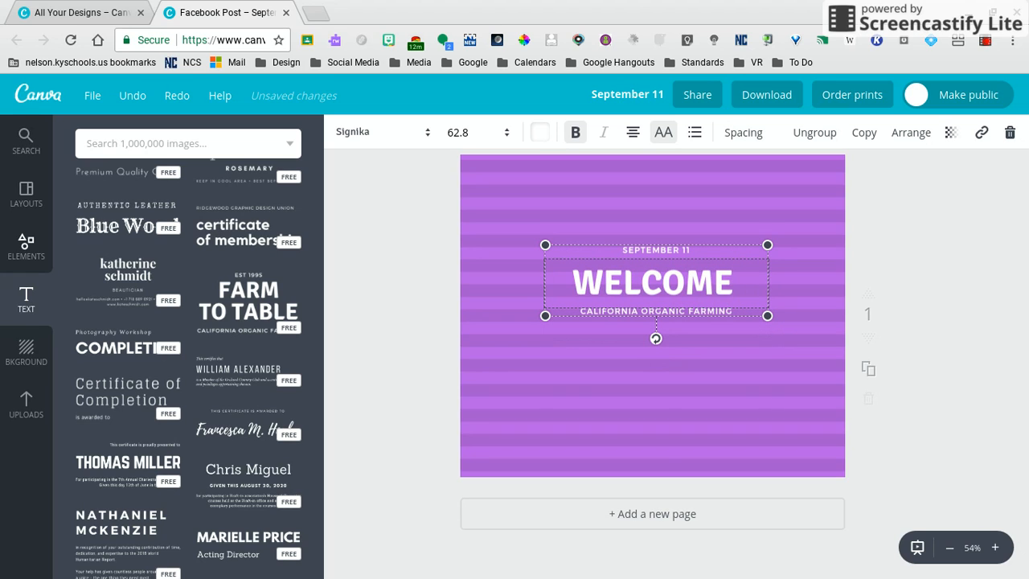
pyautogui.write(' TO')
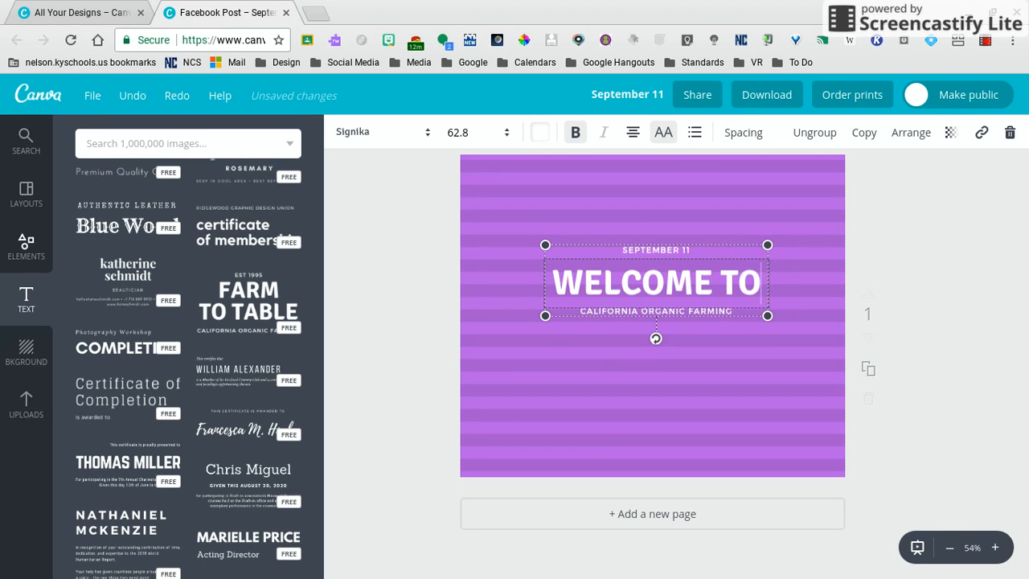
pyautogui.press('Return')
pyautogui.write('CANVA')
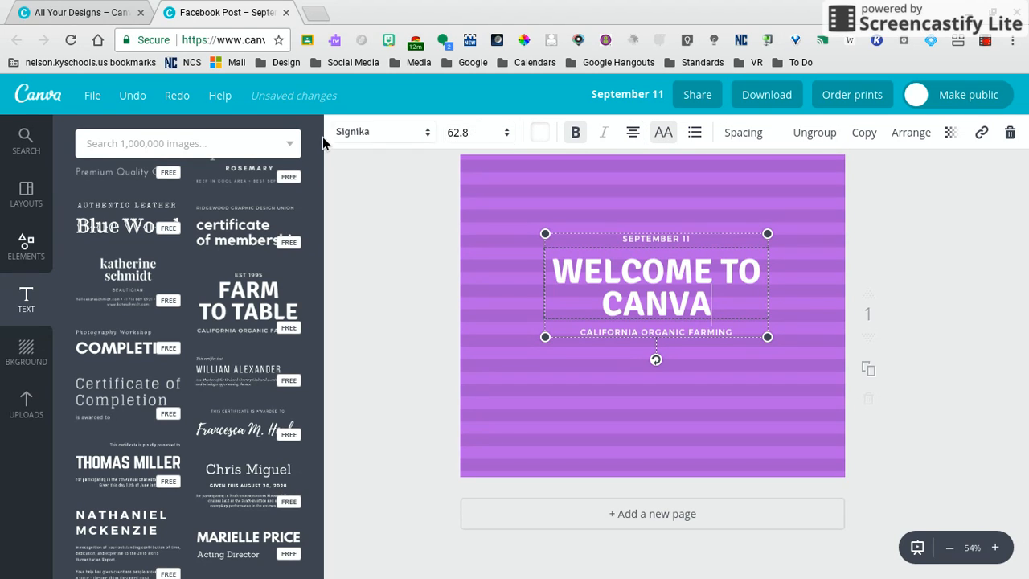
# Step: Look through the fonts available for the heading text
pyautogui.click(394, 143)
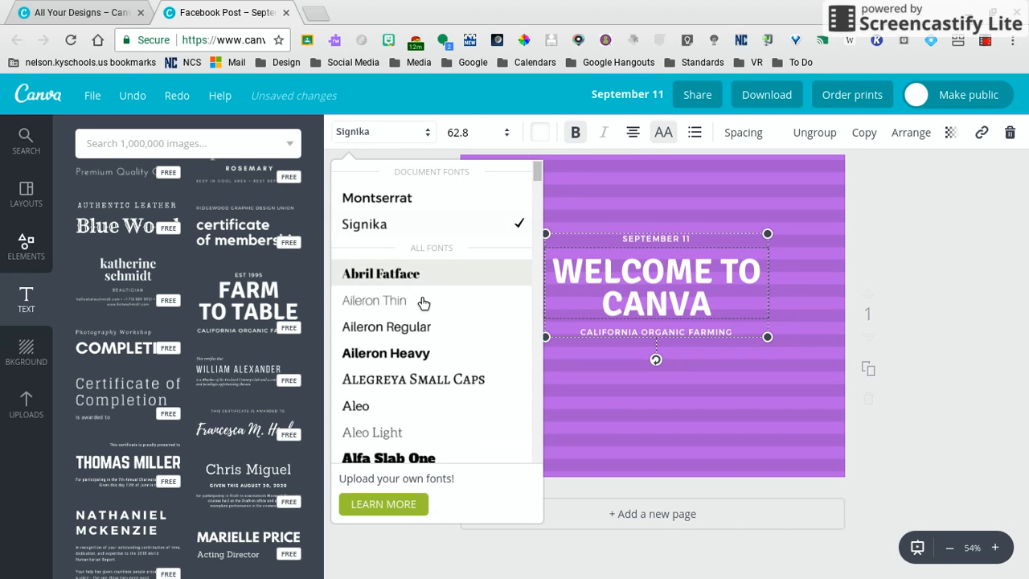
pyautogui.scroll(-3, 422, 302)
pyautogui.scroll(-2, 422, 302)
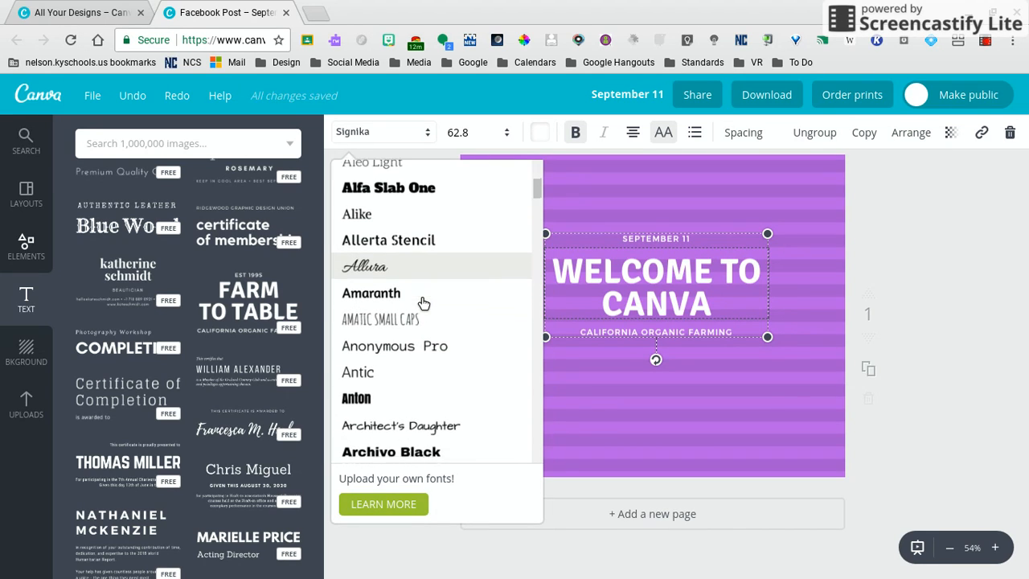
# Step: Replace the "California Organic Farming" line below the heading with "NOW PLAYING SERIES"
pyautogui.click(733, 331)
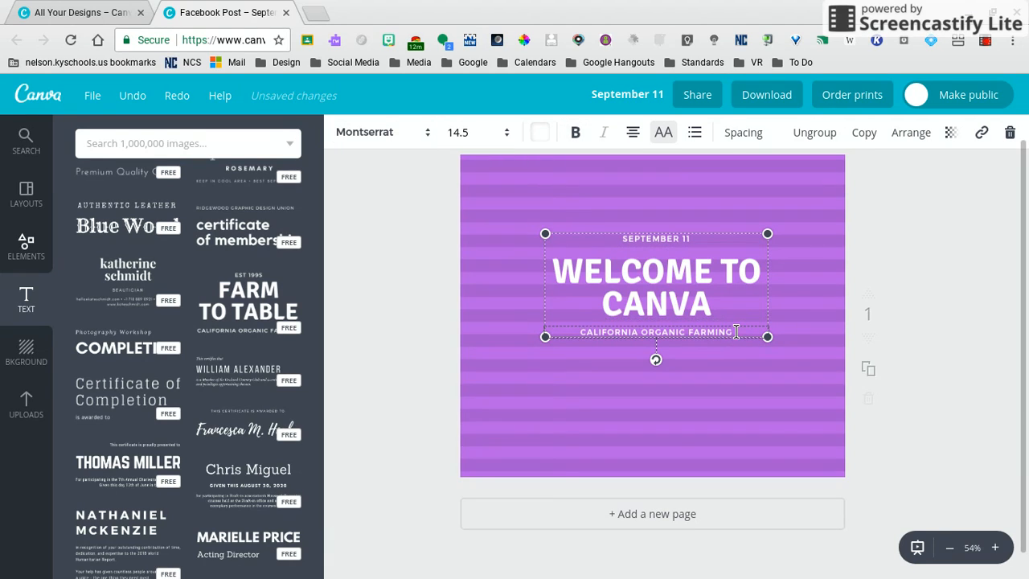
pyautogui.moveTo(737, 331); pyautogui.dragTo(577, 330)
pyautogui.write('NOW ')
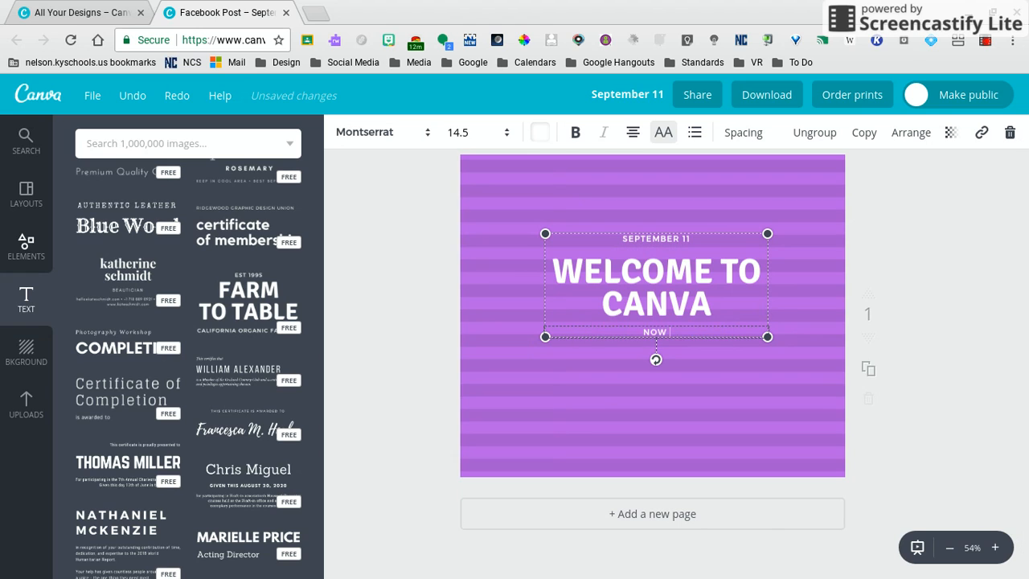
pyautogui.write('PLAYING SERIES')
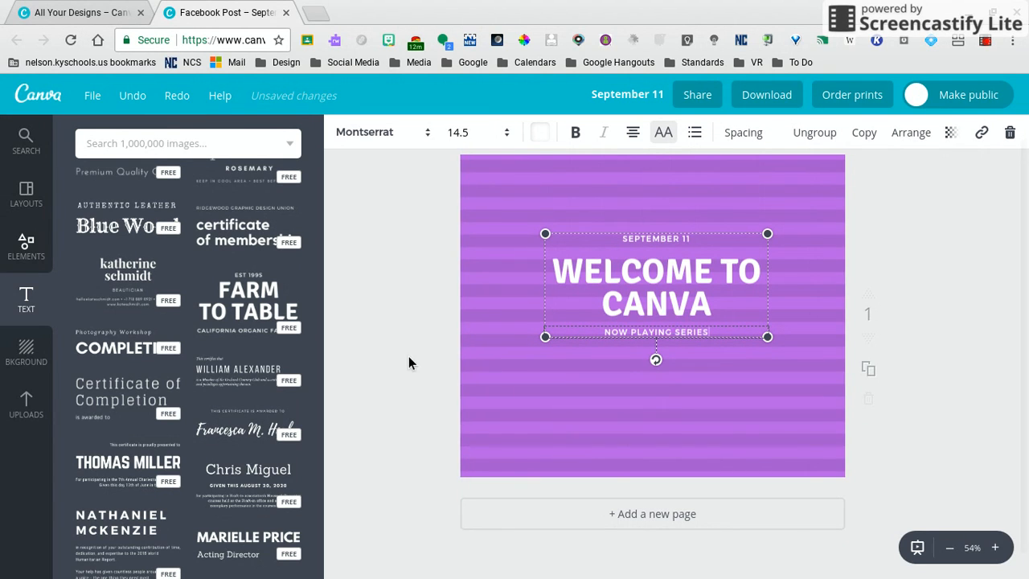
# Step: Examine the element categories on offer, including the available photo grid arrangements
pyautogui.scroll(1, 153, 298)
pyautogui.scroll(5, 150, 293)
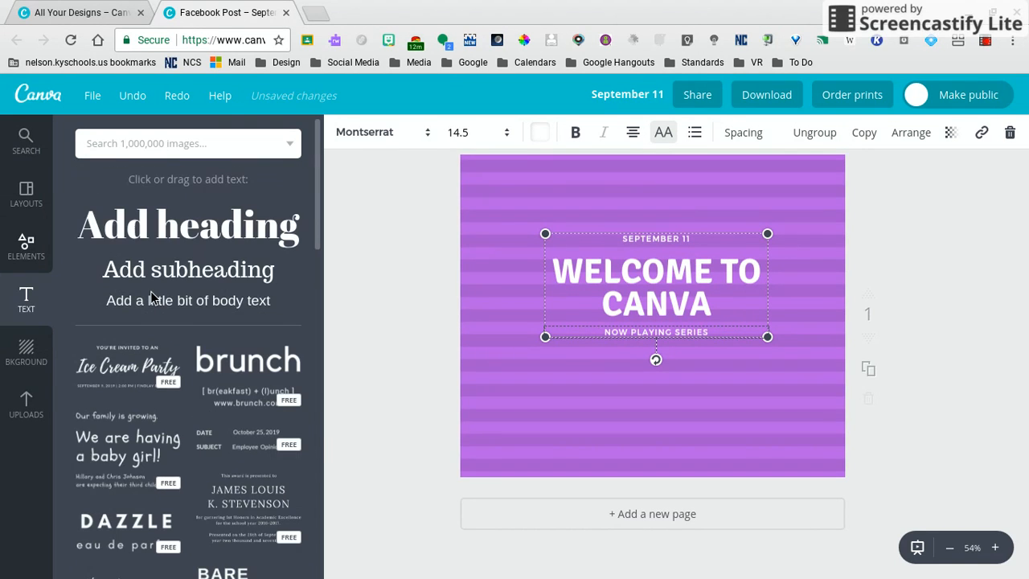
pyautogui.click(24, 248)
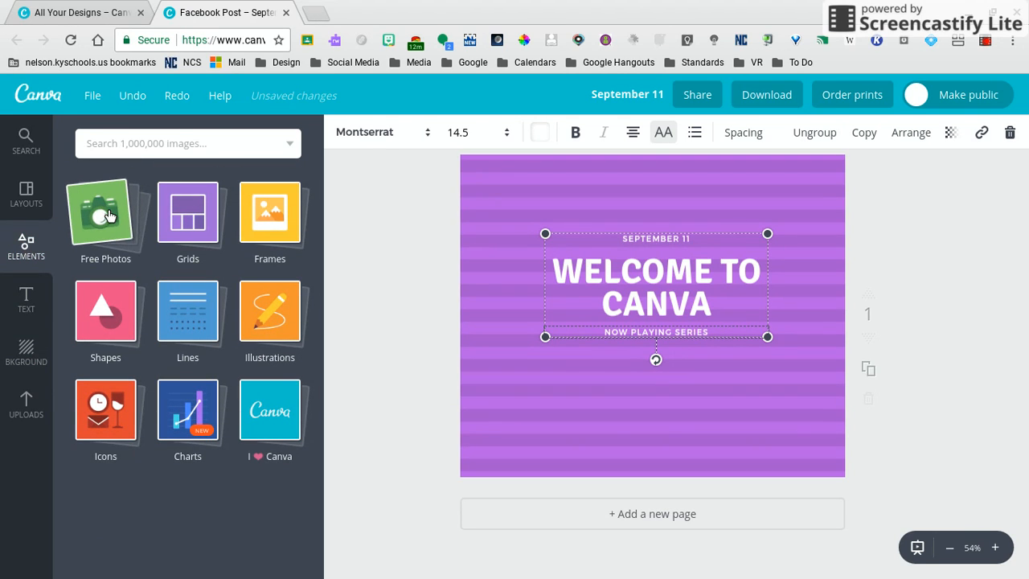
pyautogui.click(198, 229)
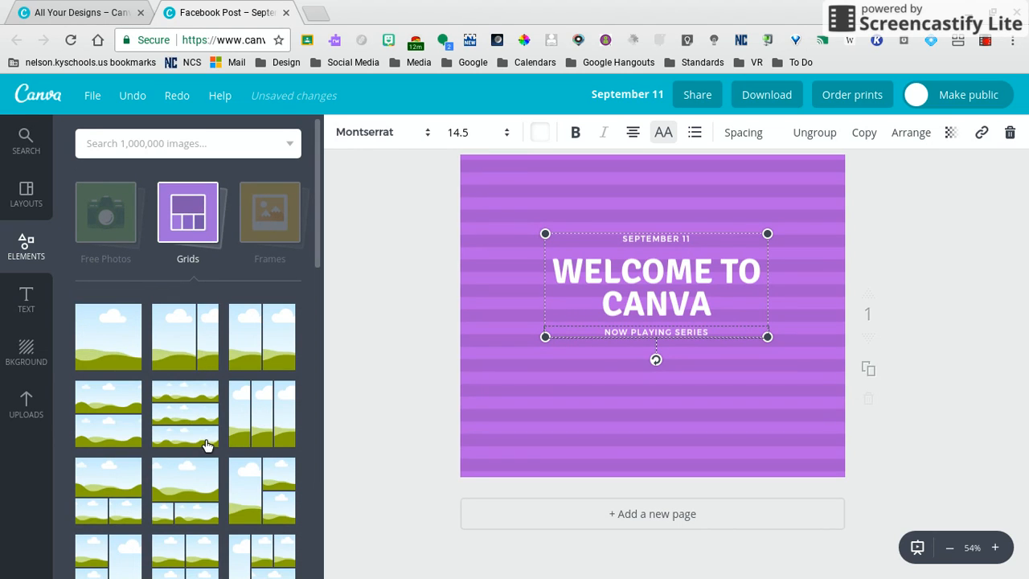
pyautogui.scroll(-2, 255, 476)
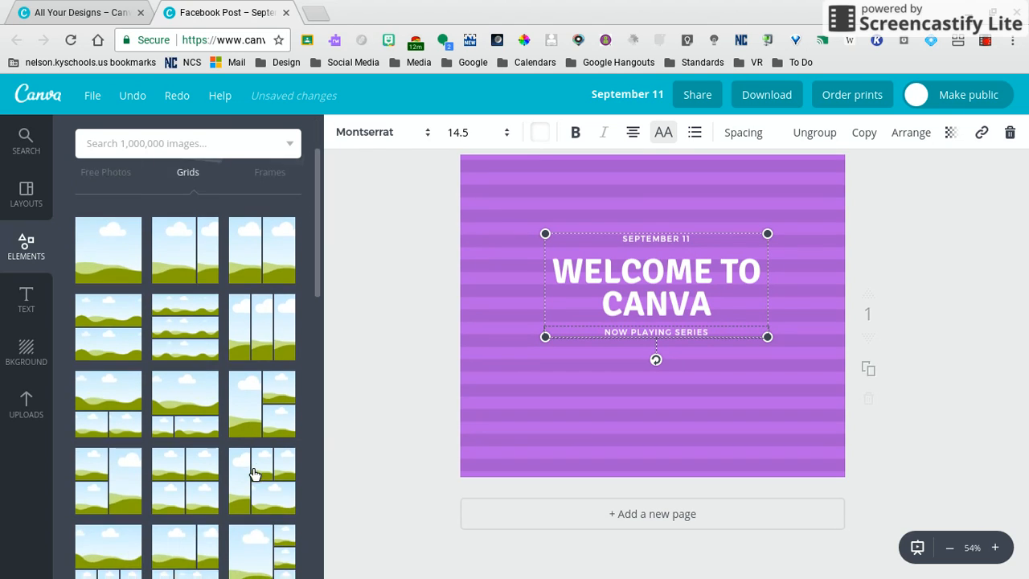
pyautogui.scroll(3, 255, 474)
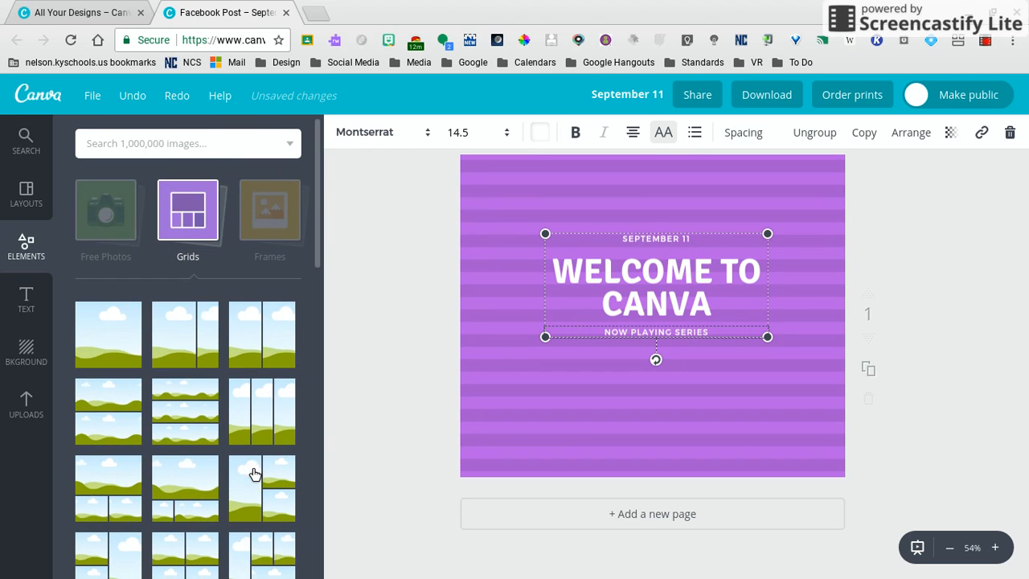
pyautogui.scroll(2, 277, 217)
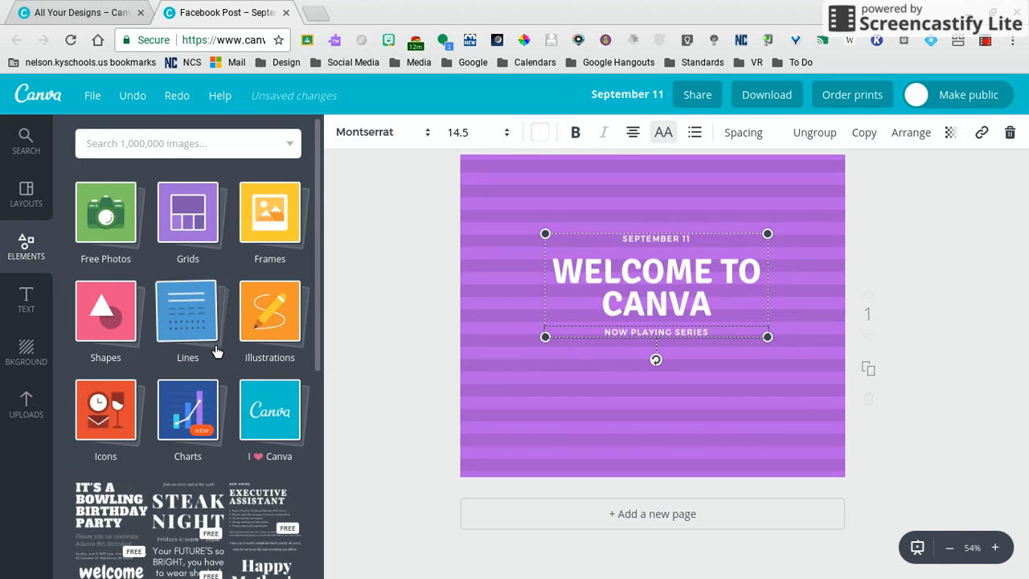
pyautogui.scroll(-3, 215, 350)
pyautogui.scroll(3, 216, 351)
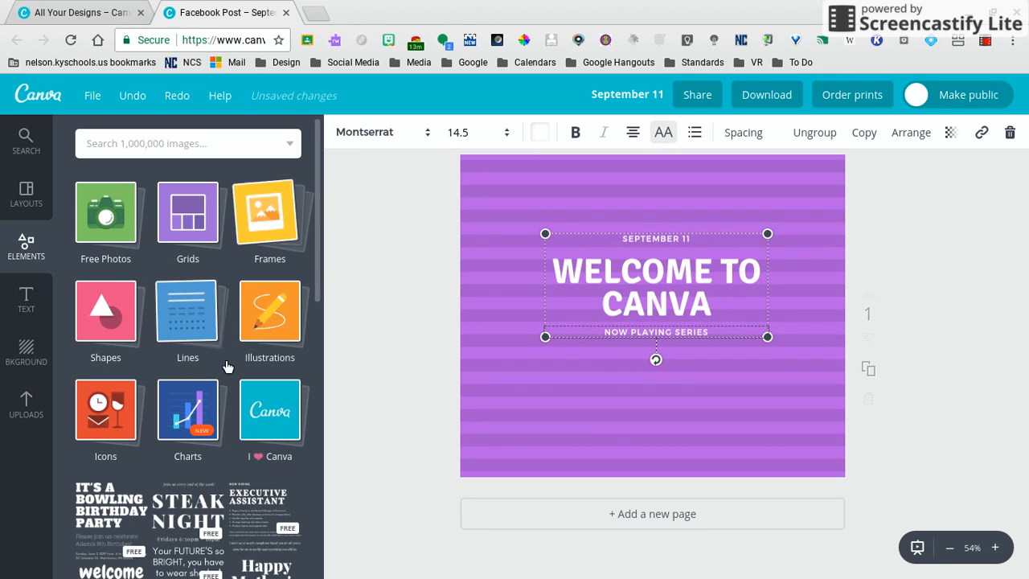
# Step: Search the image library for "video" and add the free pink circled play icon to the design
pyautogui.click(167, 143)
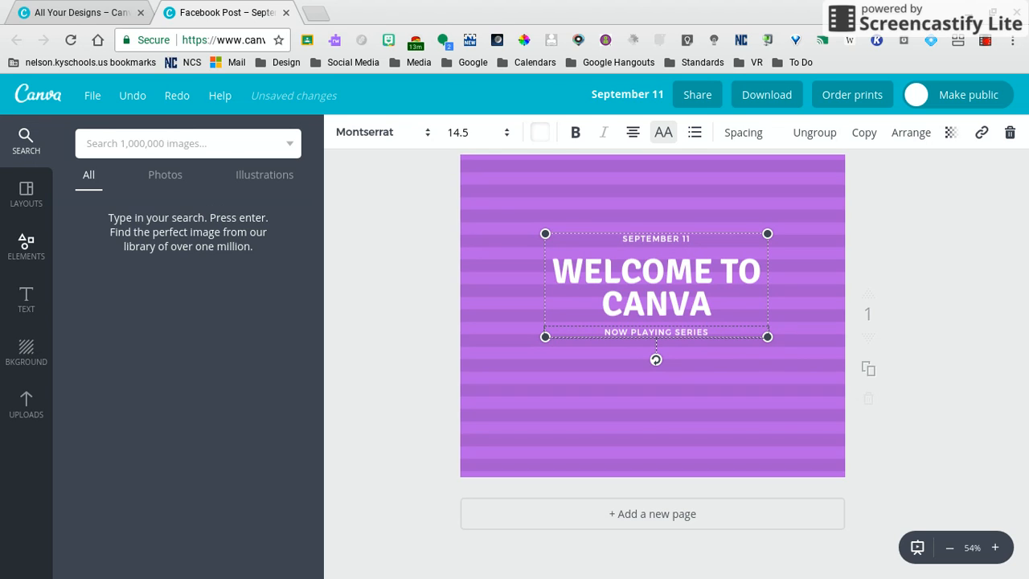
pyautogui.write('video')
pyautogui.press('Return')
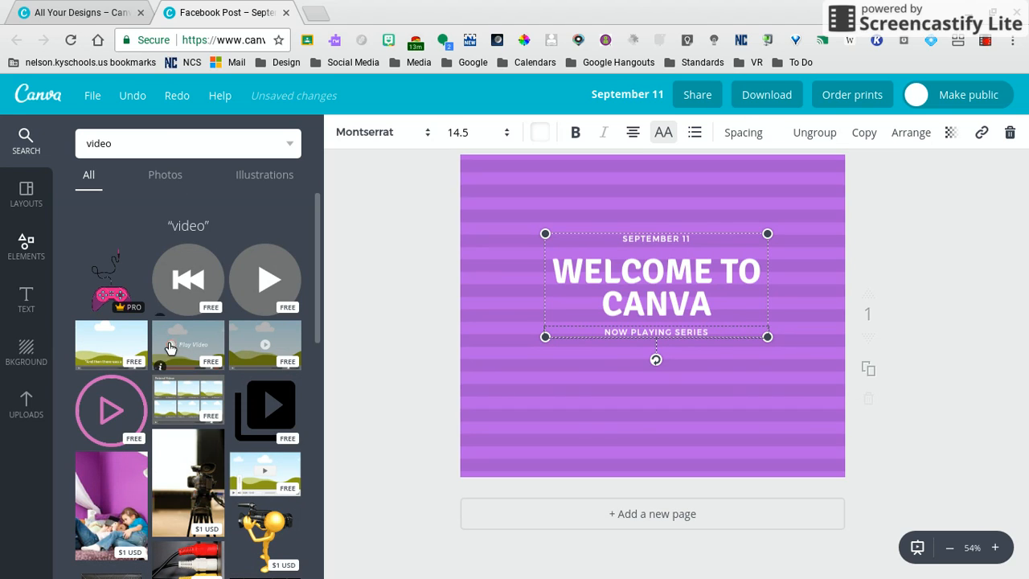
pyautogui.click(113, 409)
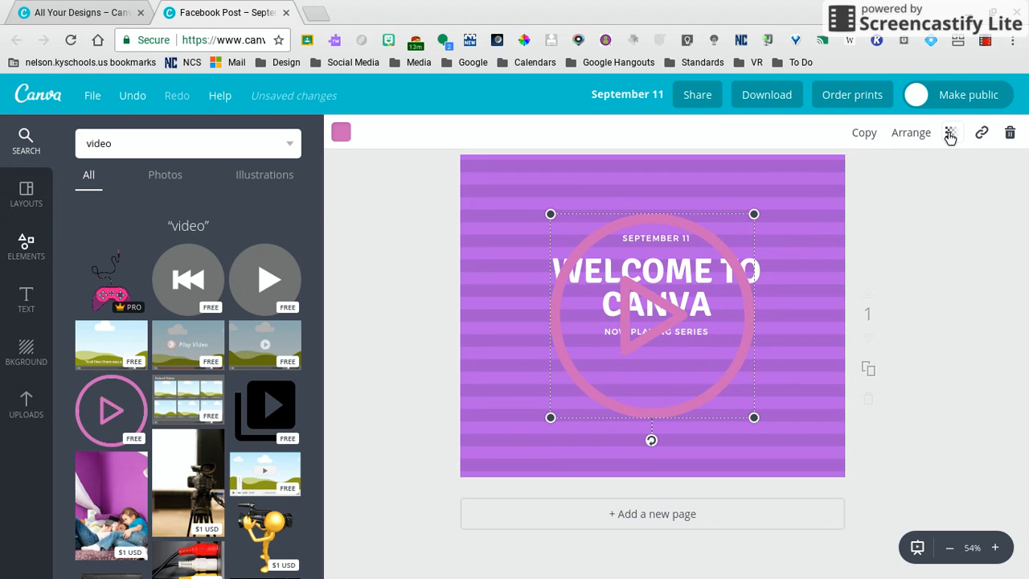
# Step: Send the play icon behind the text and make it more transparent
pyautogui.click(910, 137)
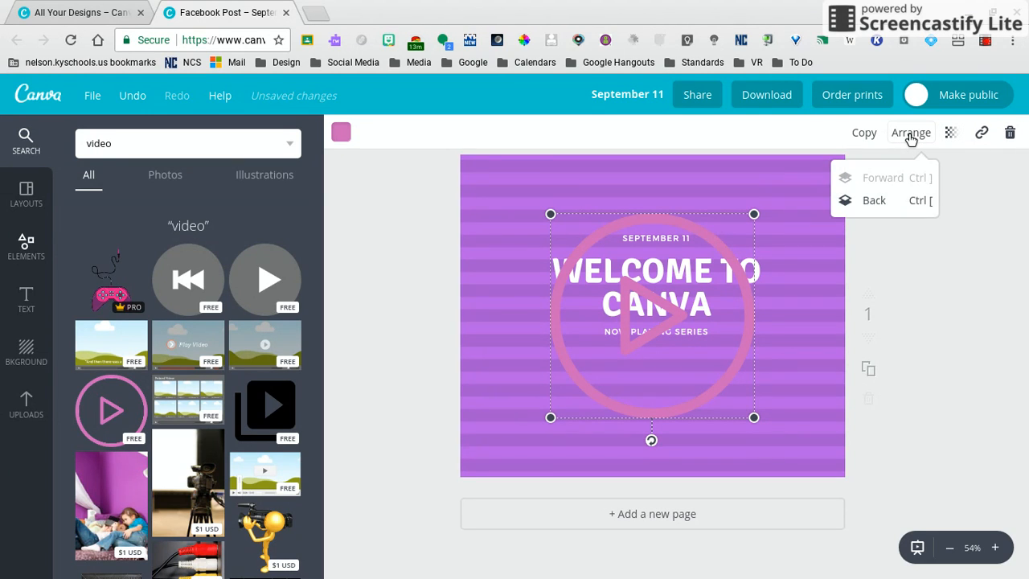
pyautogui.click(888, 201)
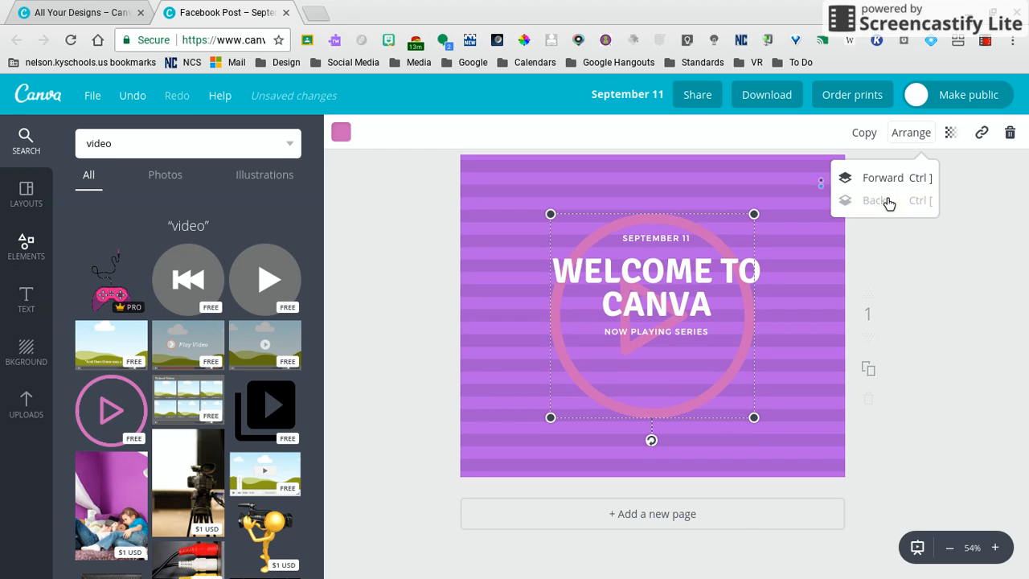
pyautogui.click(952, 139)
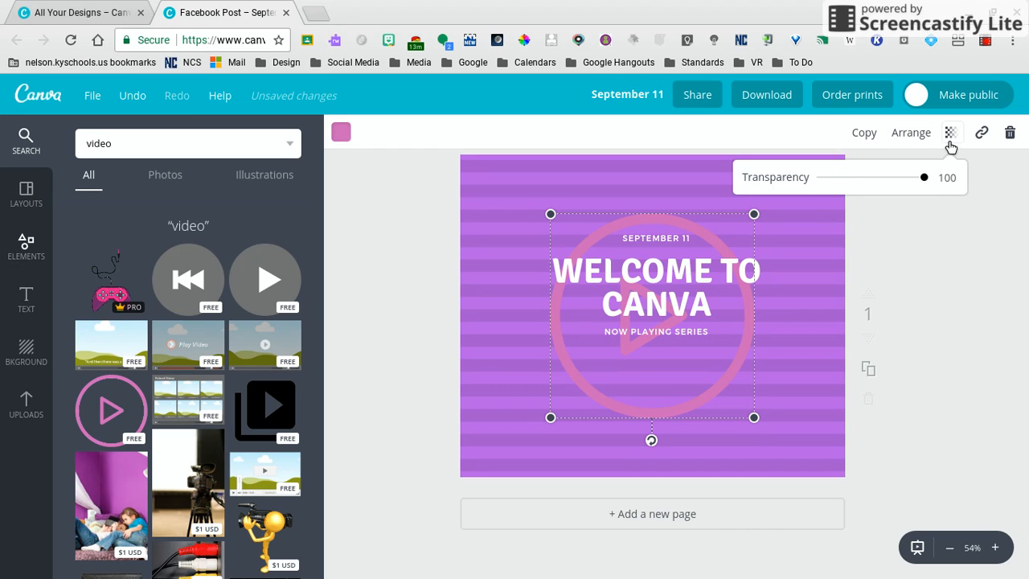
pyautogui.moveTo(894, 182)
pyautogui.mouseDown()
pyautogui.moveTo(861, 184)
pyautogui.moveTo(898, 183)
pyautogui.mouseUp()
# Step: Recolor the play icon with the coral red from the default palette and deselect it
pyautogui.click(339, 131)
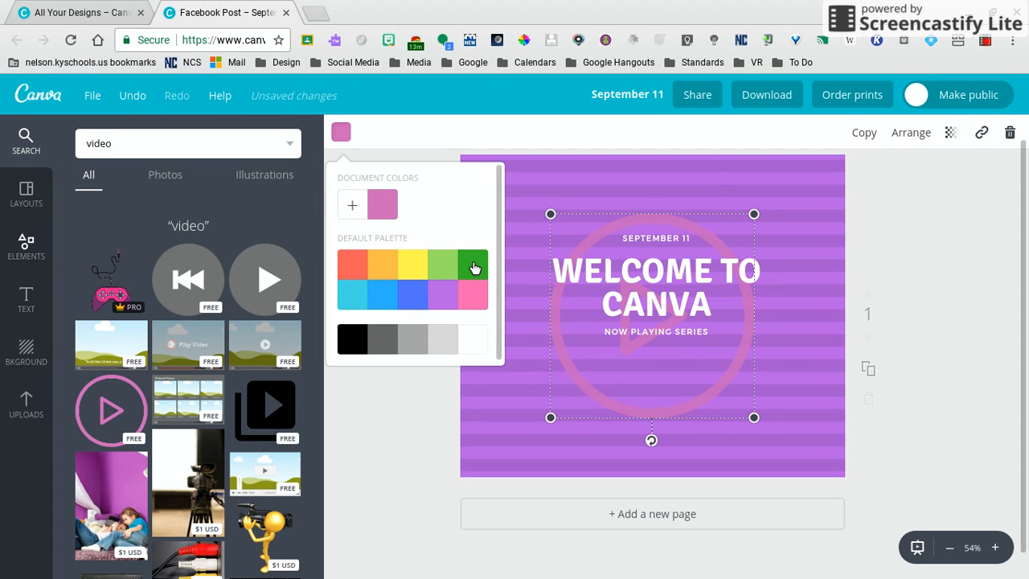
pyautogui.click(359, 266)
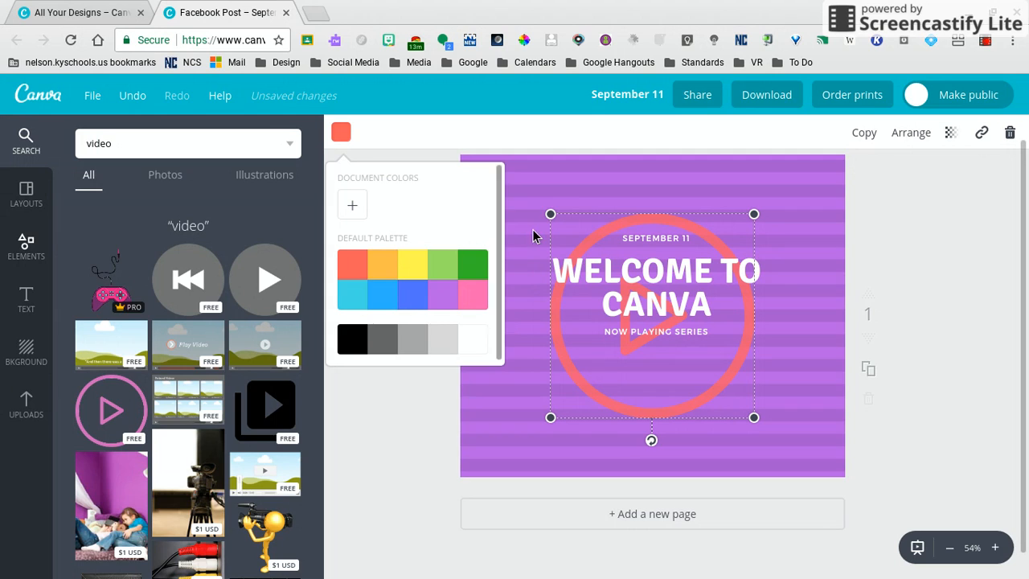
pyautogui.click(531, 184)
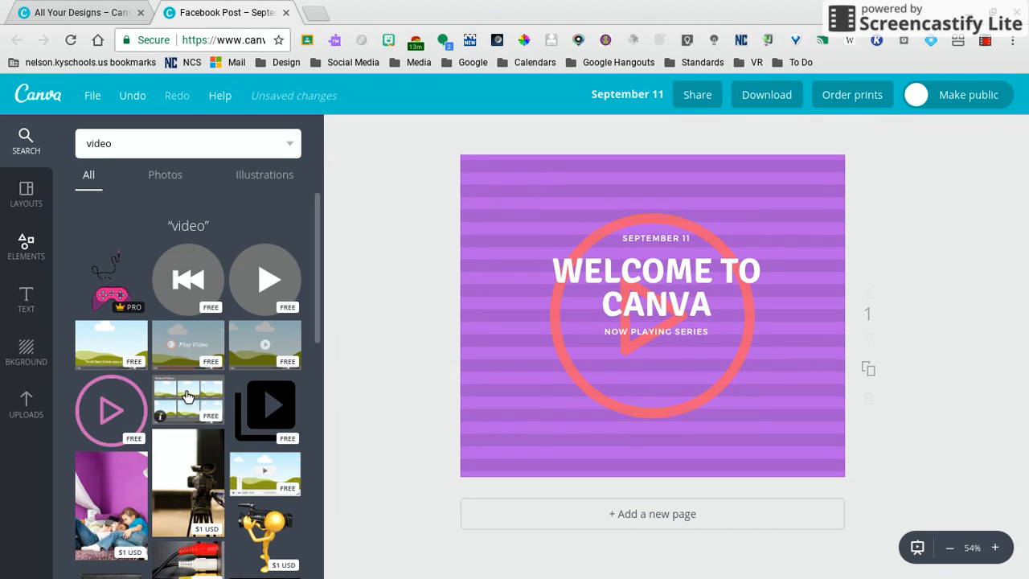
# Step: Browse the uploaded images and upload BreakoutEDUlogo.png from the Downloads folder
pyautogui.click(26, 404)
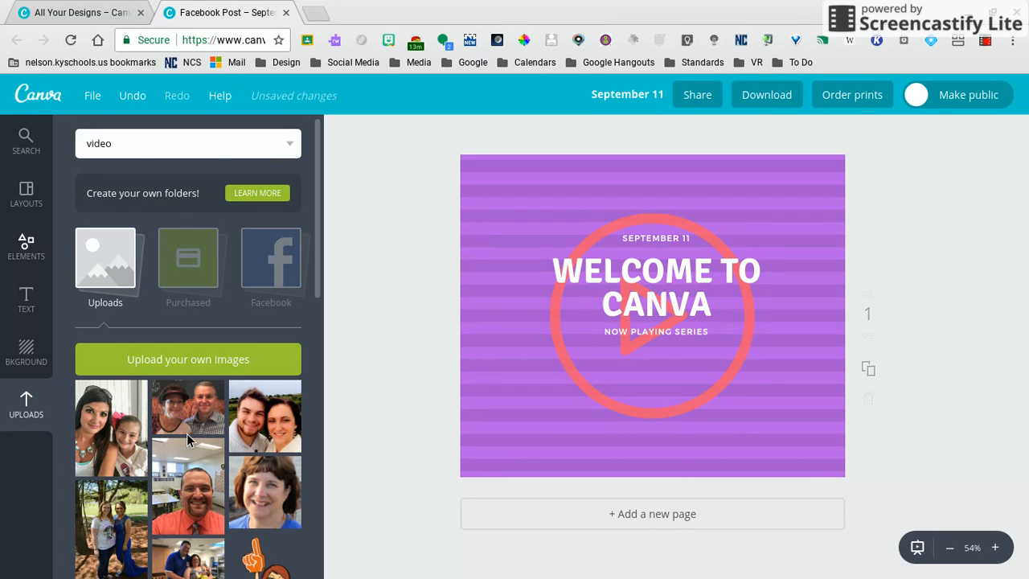
pyautogui.scroll(-3, 187, 433)
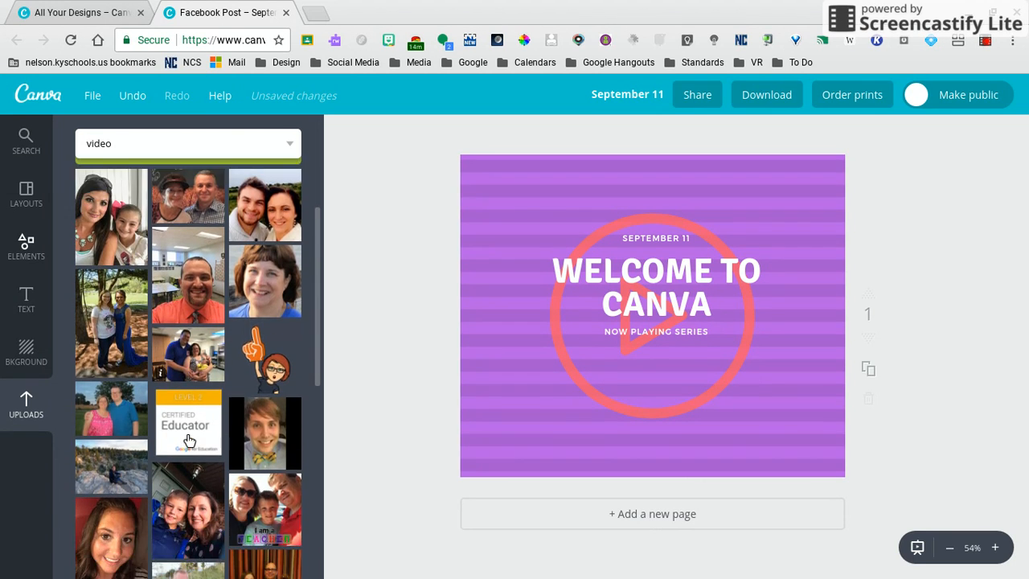
pyautogui.scroll(-6, 189, 440)
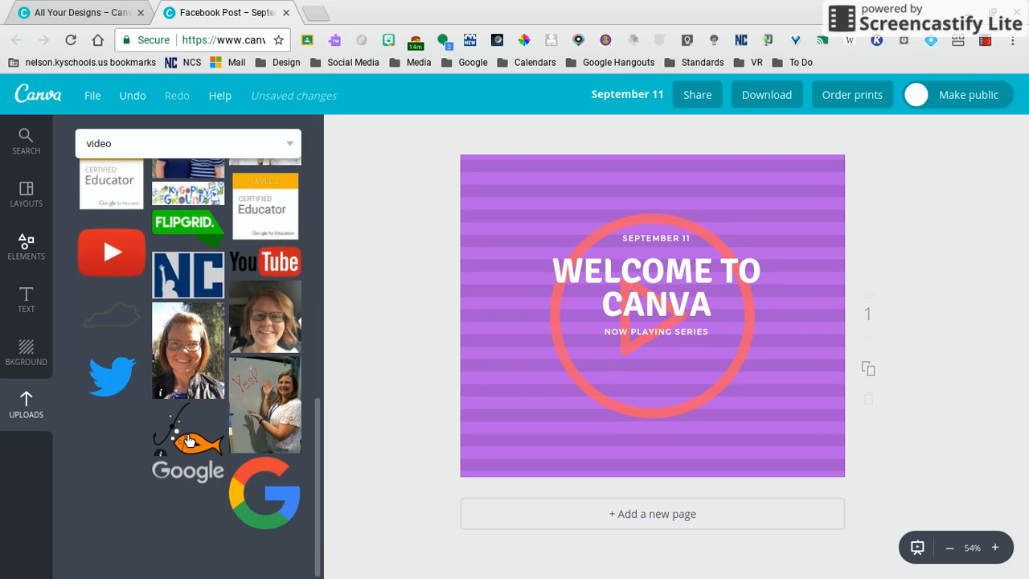
pyautogui.scroll(10, 189, 440)
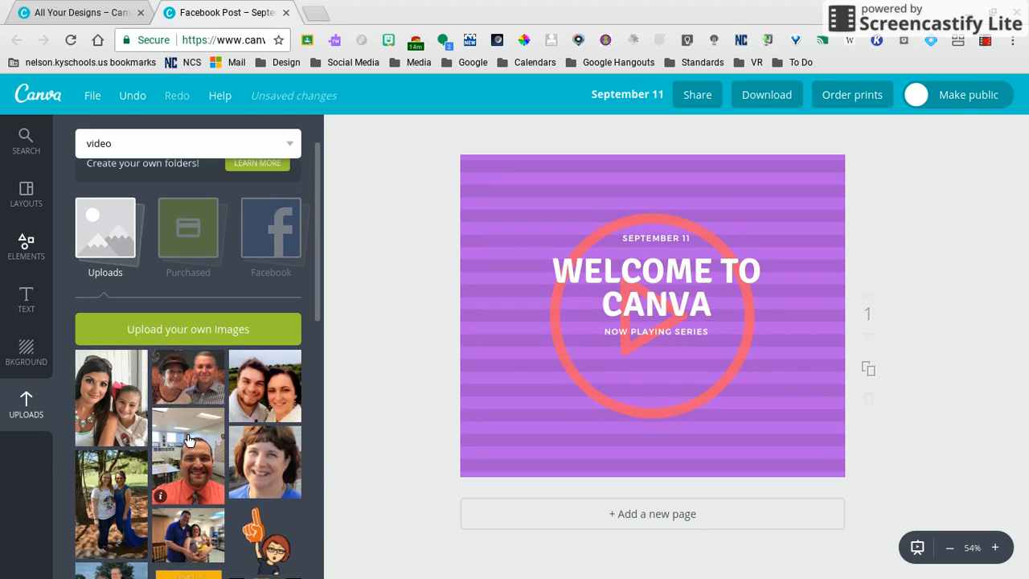
pyautogui.scroll(1, 189, 441)
pyautogui.click(202, 359)
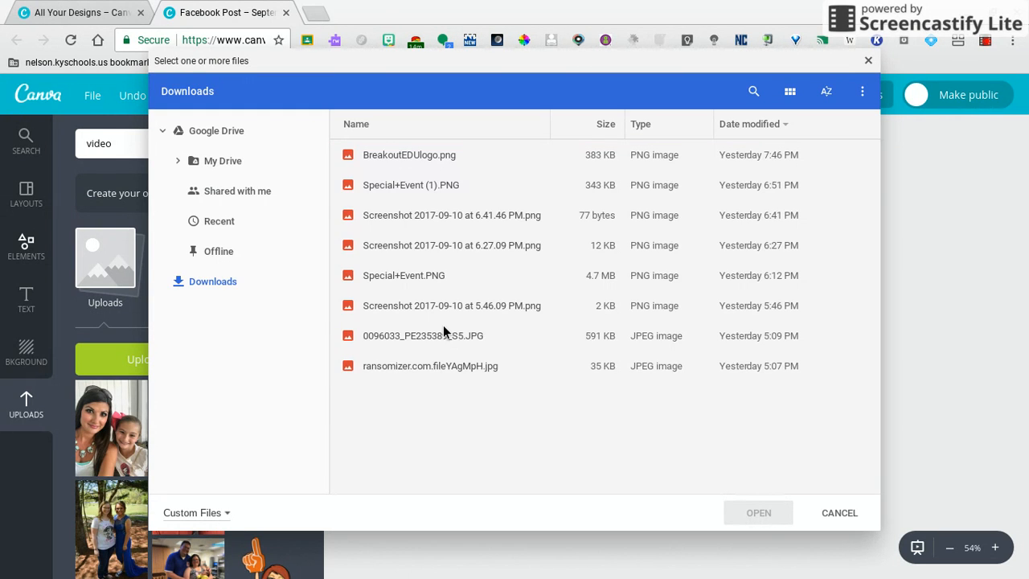
pyautogui.click(434, 157)
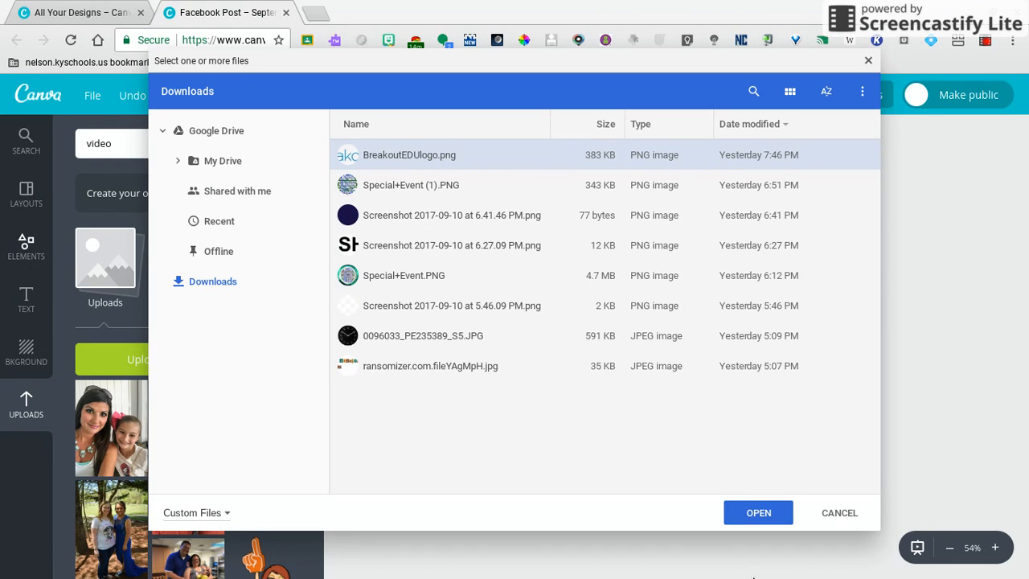
pyautogui.click(744, 512)
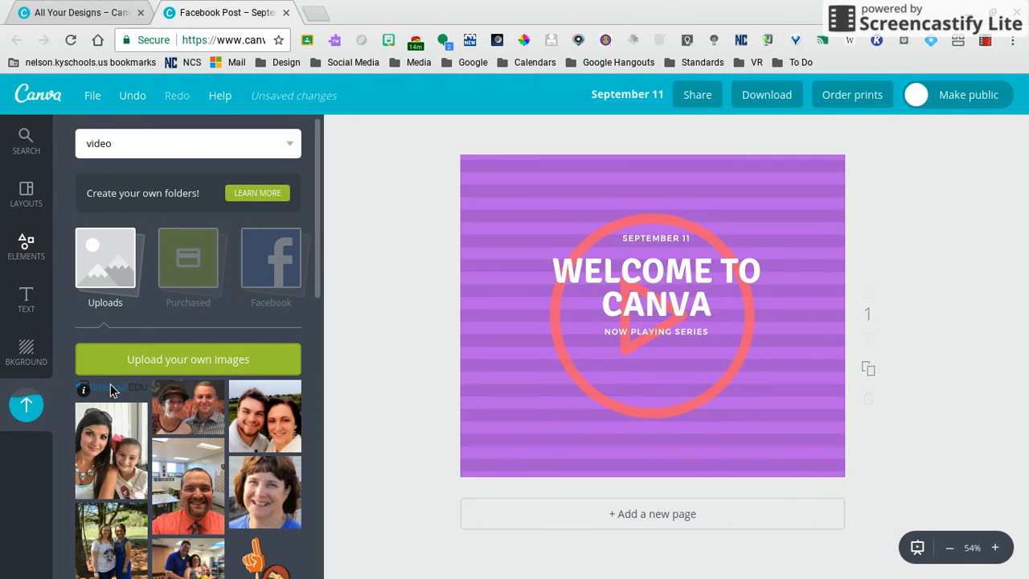
# Step: Try the uploaded Breakout EDU logo along the bottom edge of the post and delete it from the design
pyautogui.click(111, 388)
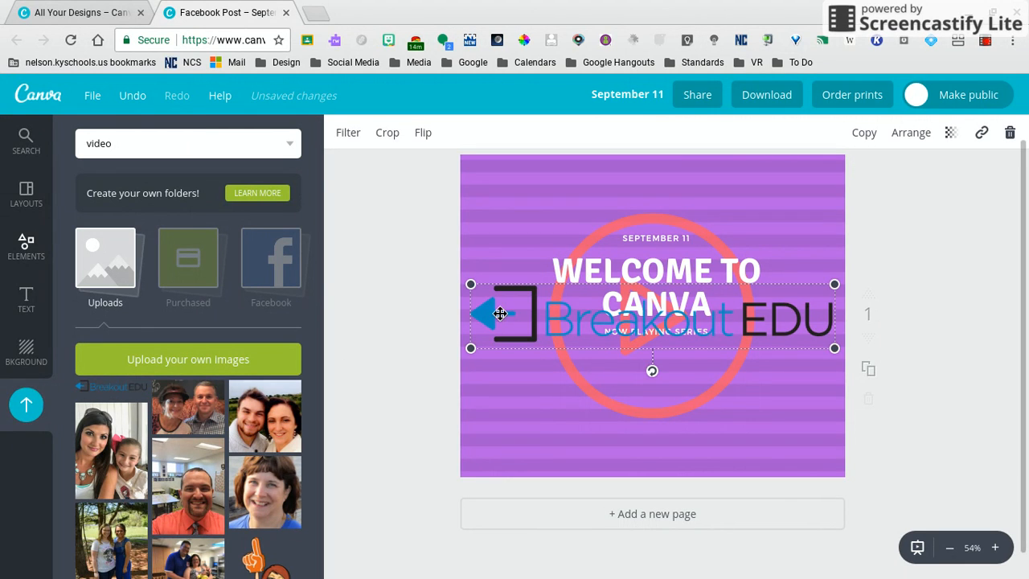
pyautogui.moveTo(500, 314); pyautogui.dragTo(499, 445)
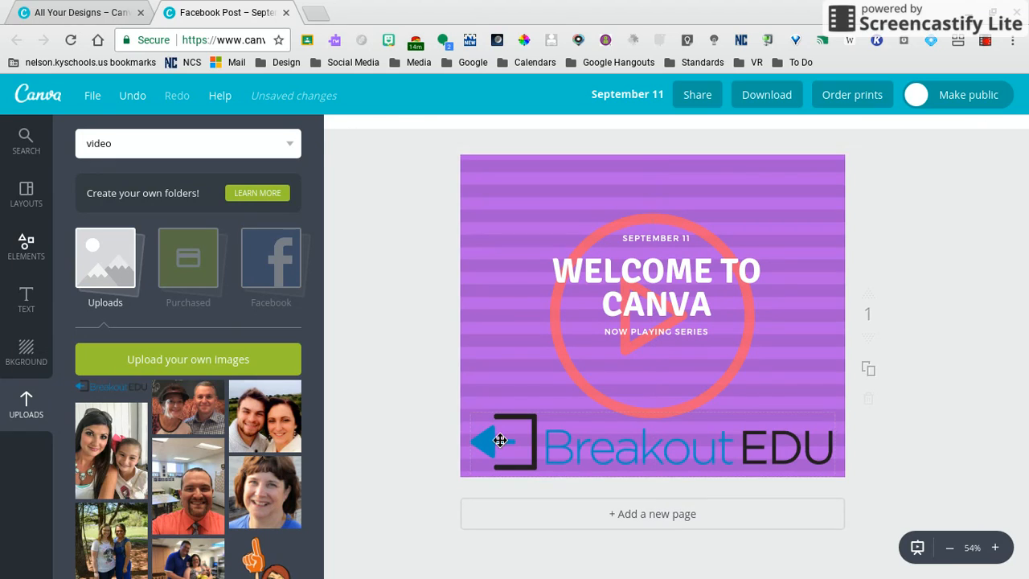
pyautogui.click(621, 446)
pyautogui.press('Delete')
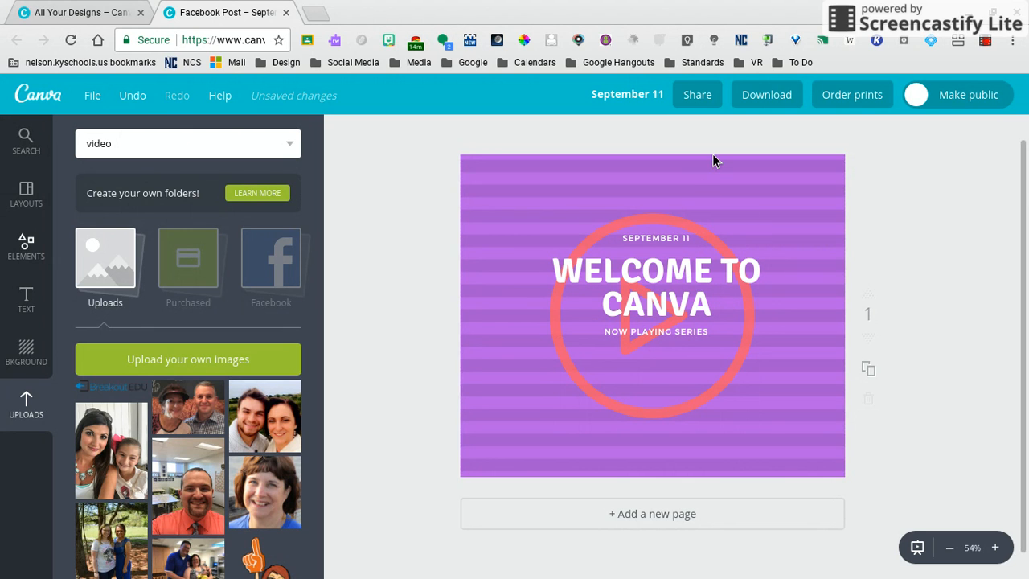
# Step: Examine the design's sharing options, including edit or view permissions, social networks, link and embed, without sharing it
pyautogui.click(696, 95)
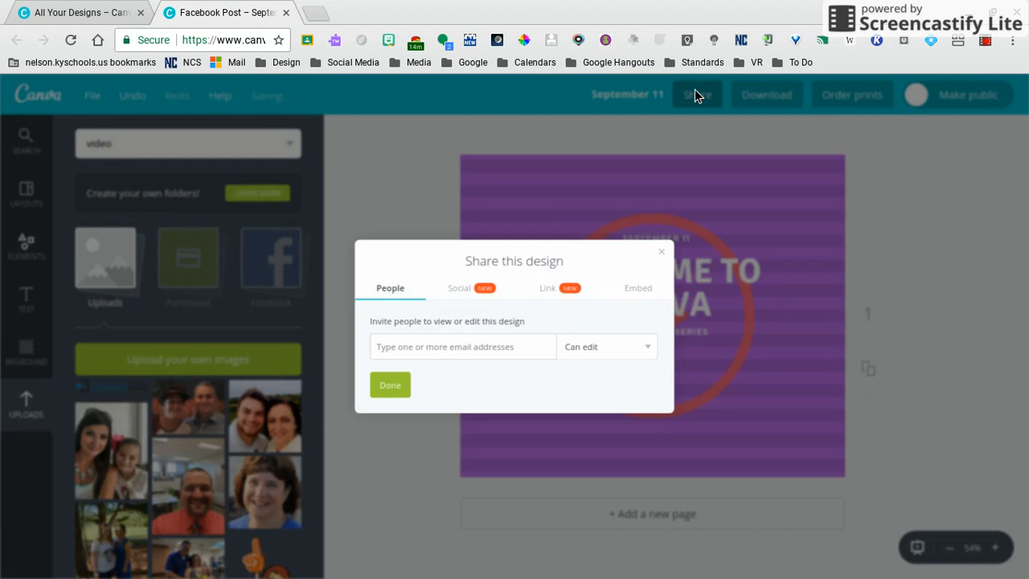
pyautogui.click(600, 352)
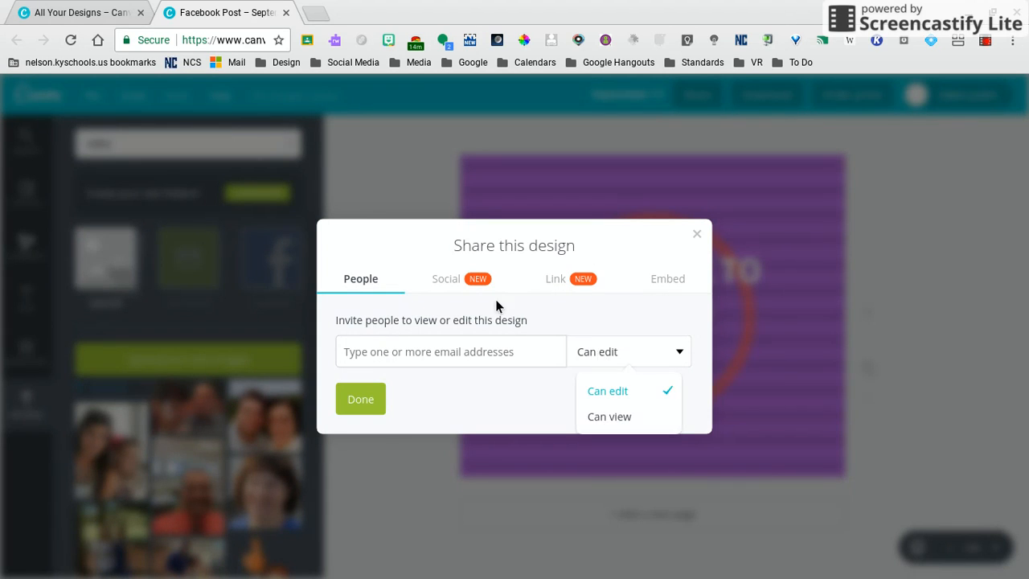
pyautogui.click(451, 280)
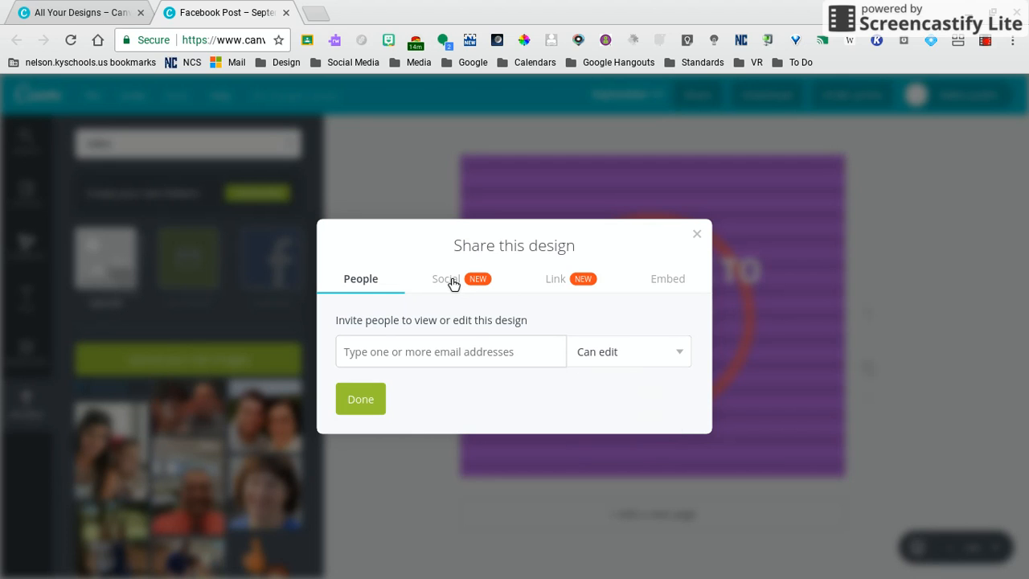
pyautogui.click(452, 280)
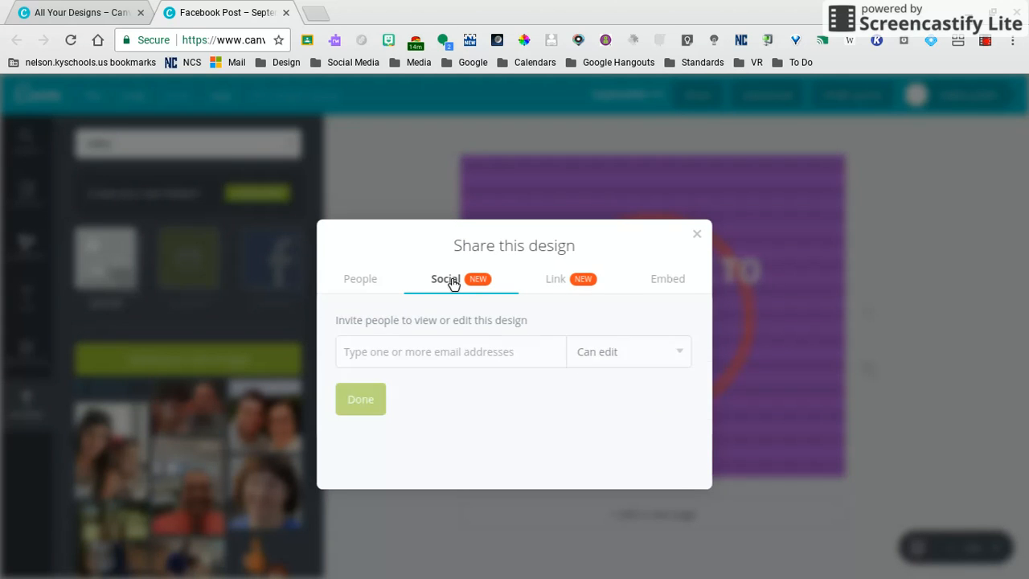
pyautogui.click(565, 279)
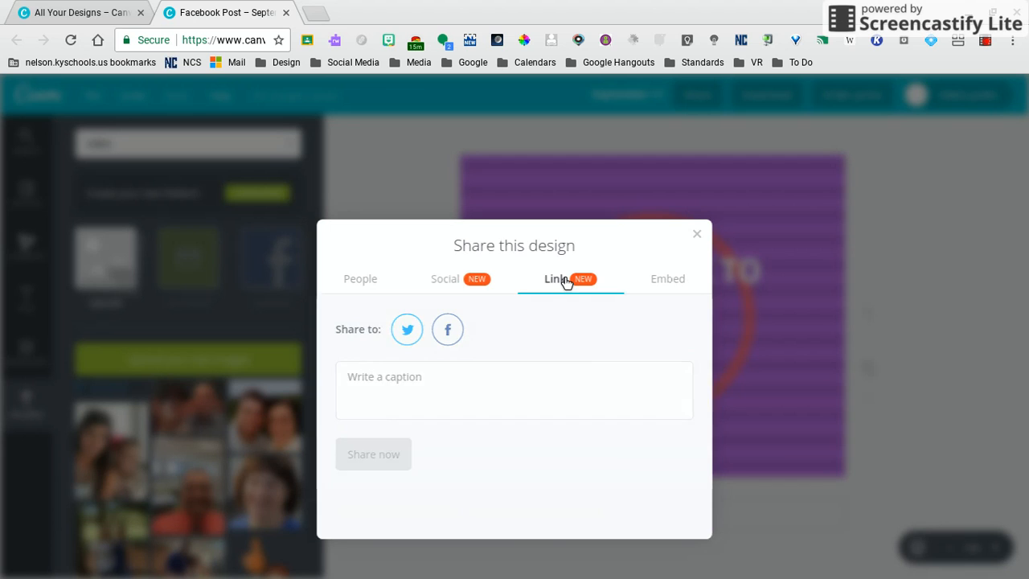
pyautogui.click(671, 282)
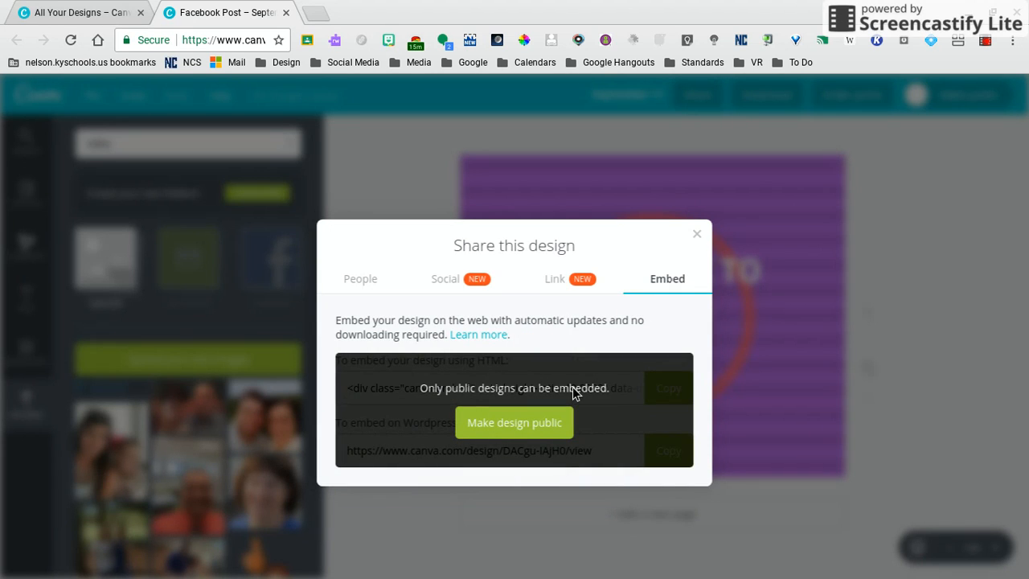
pyautogui.click(697, 234)
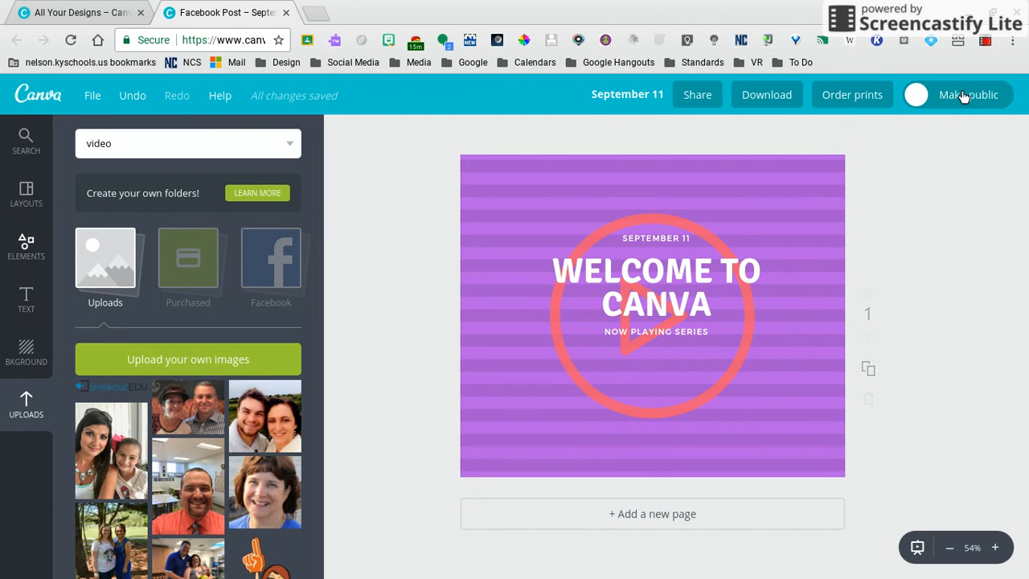
# Step: Look through the download file types and select JPG without downloading the design
pyautogui.click(772, 95)
pyautogui.click(773, 172)
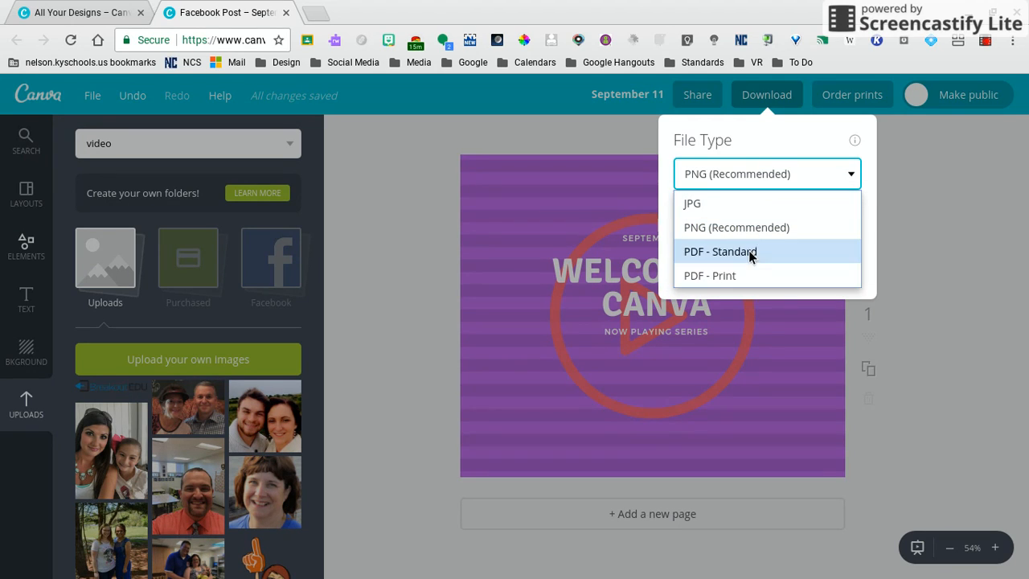
pyautogui.click(741, 204)
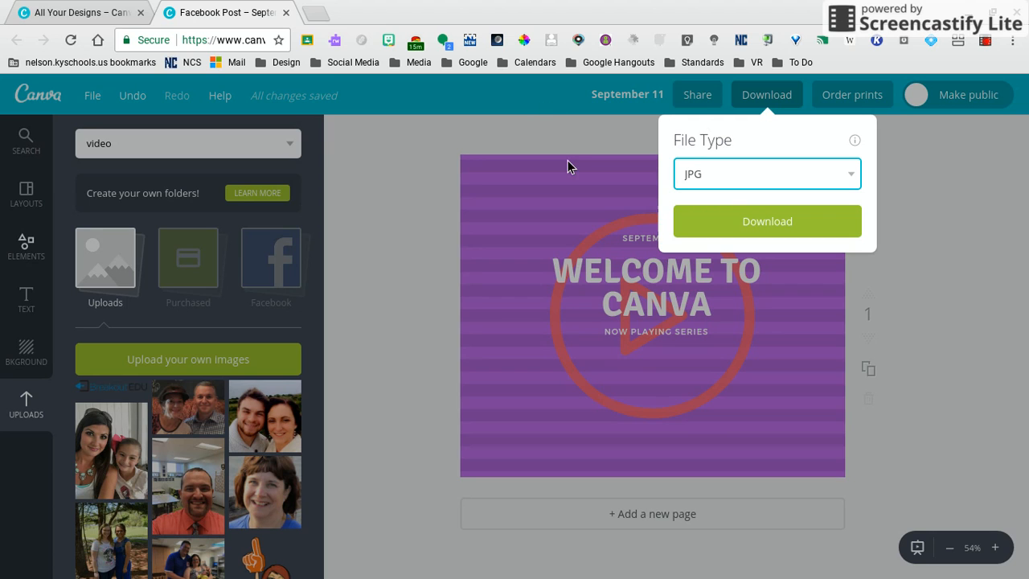
pyautogui.click(754, 95)
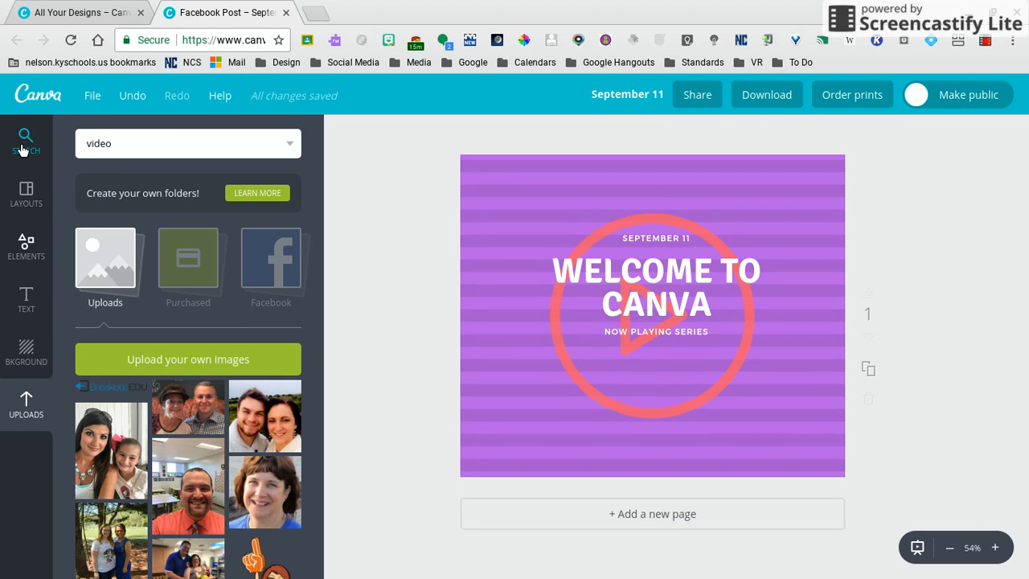
# Step: Return to the designs overview and examine the shared designs, team creation and brand kit pages
pyautogui.click(47, 96)
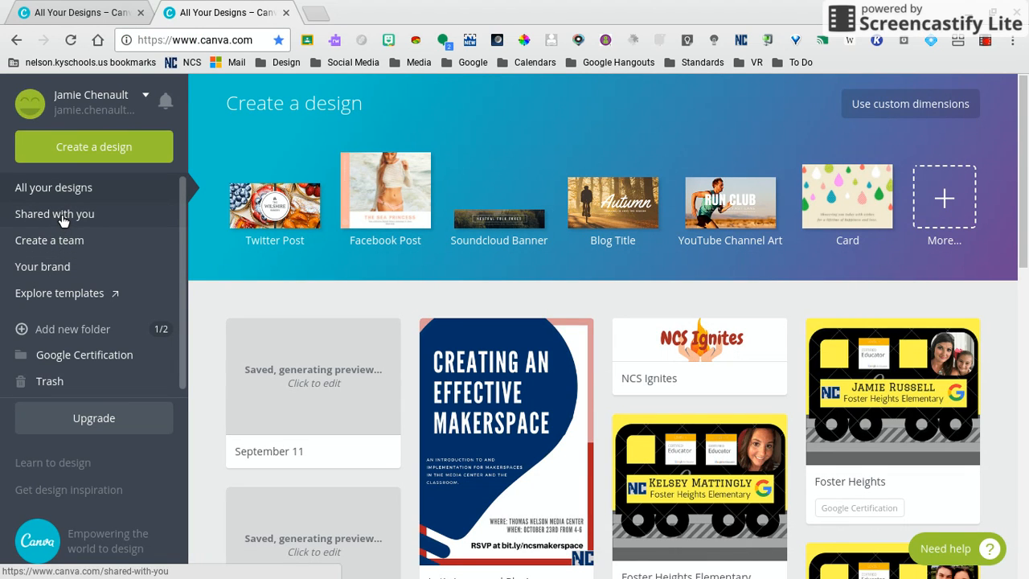
pyautogui.click(63, 220)
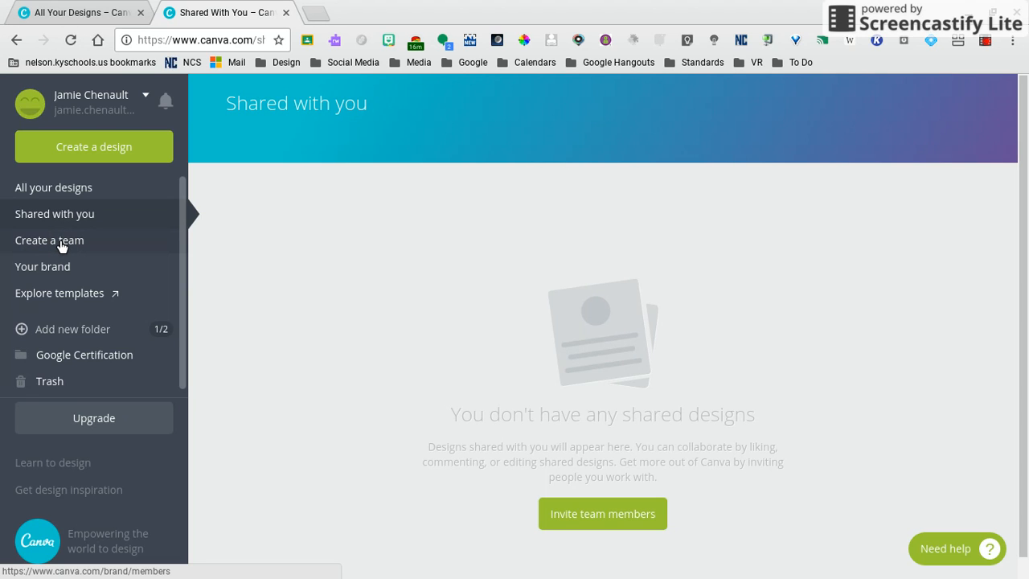
pyautogui.click(60, 239)
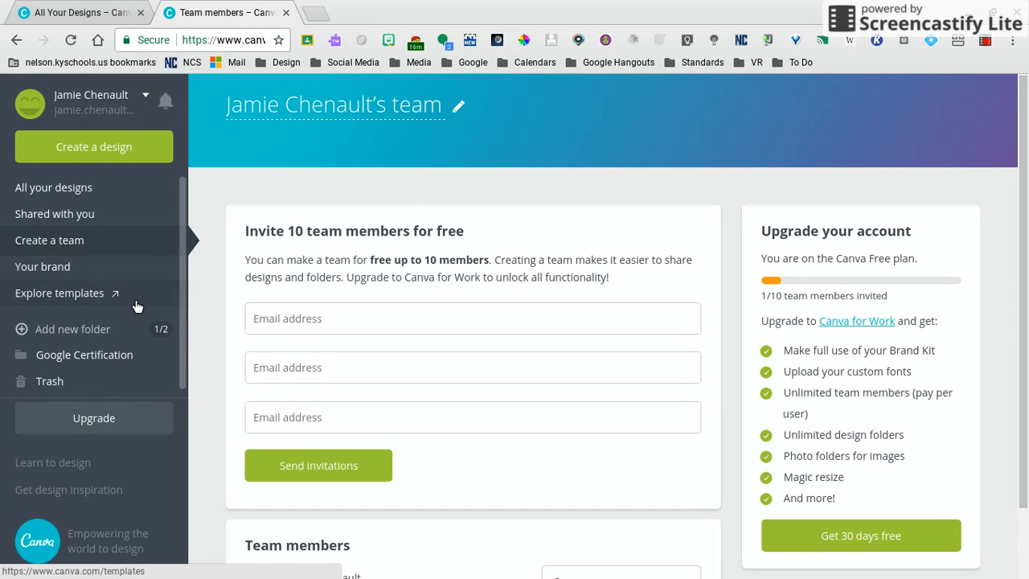
pyautogui.click(74, 265)
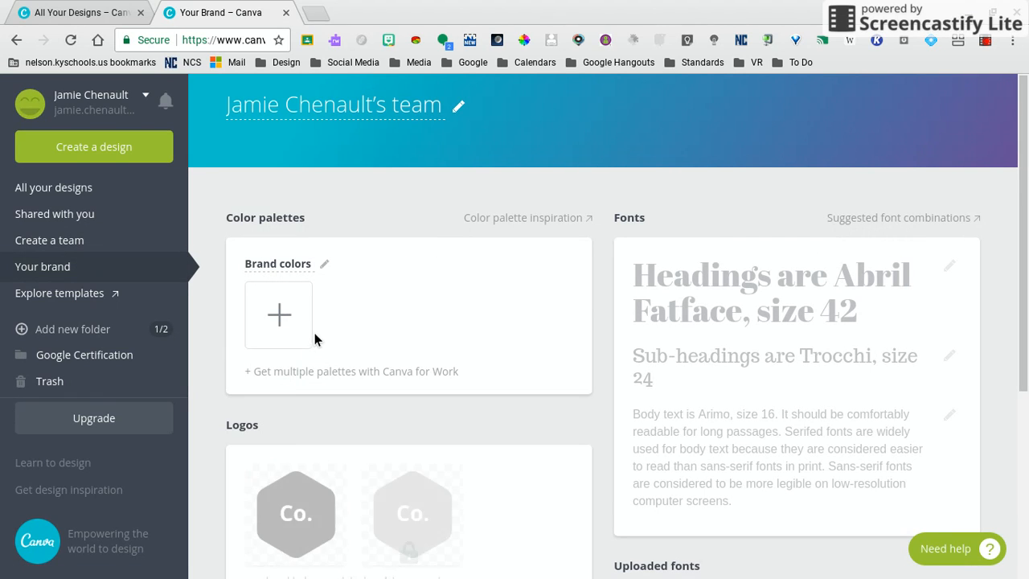
pyautogui.moveTo(723, 253)
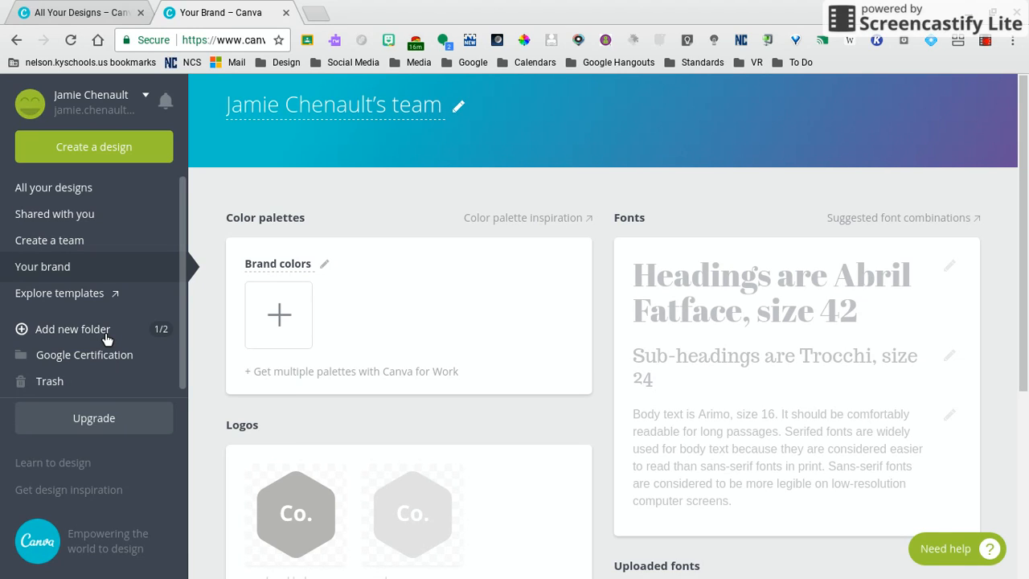
pyautogui.scroll(-1, 100, 385)
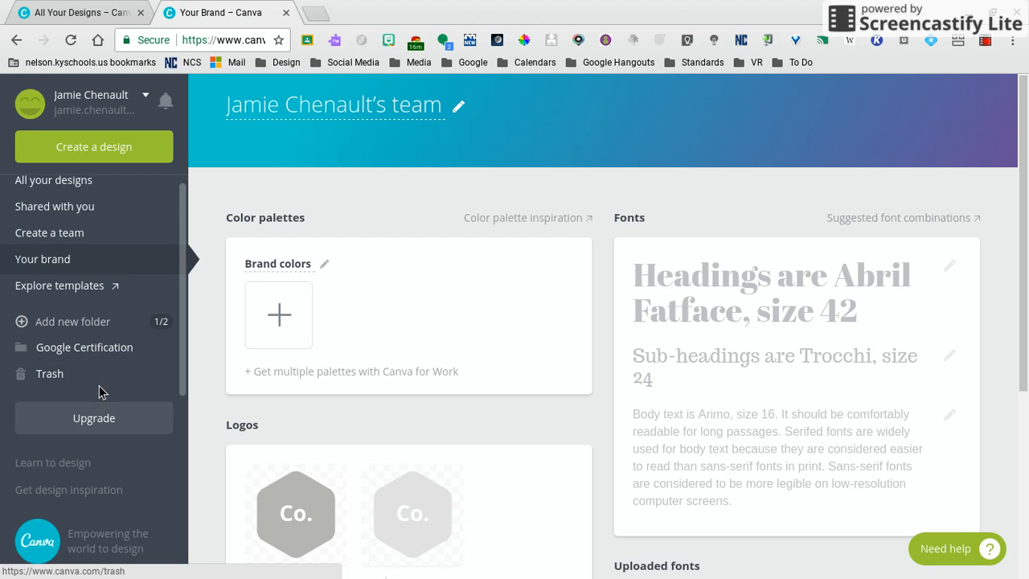
# Step: Open the Learn to design tutorials and examine the Getting Started, Fonts, Color and Images lessons
pyautogui.scroll(-1, 99, 385)
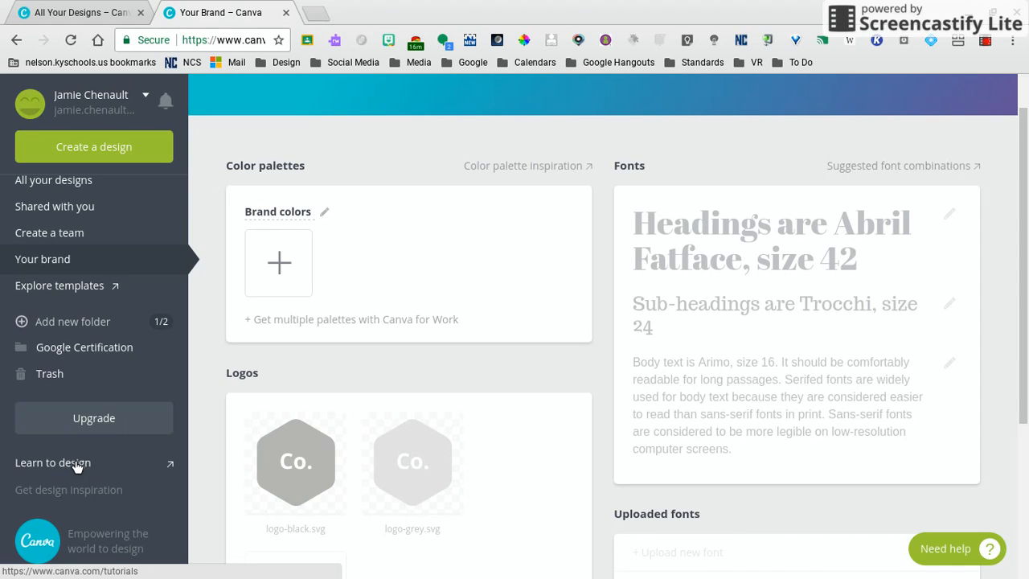
pyautogui.click(74, 463)
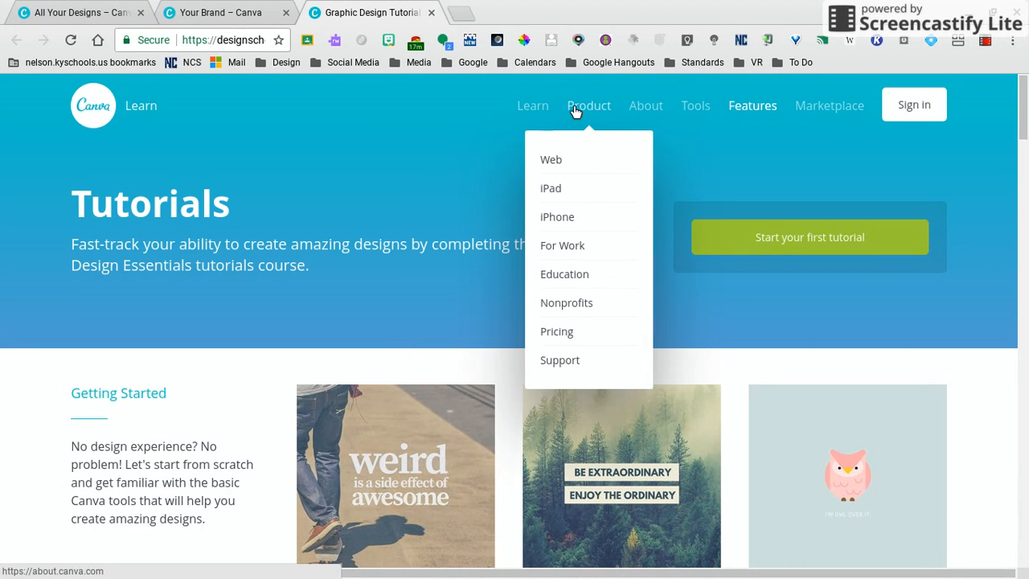
pyautogui.scroll(-3, 390, 158)
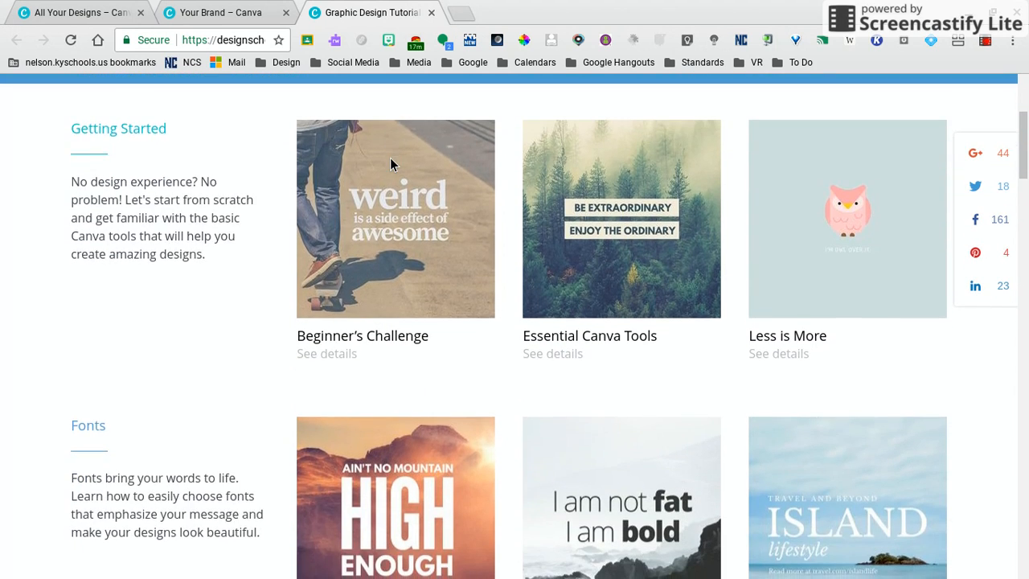
pyautogui.moveTo(390, 159)
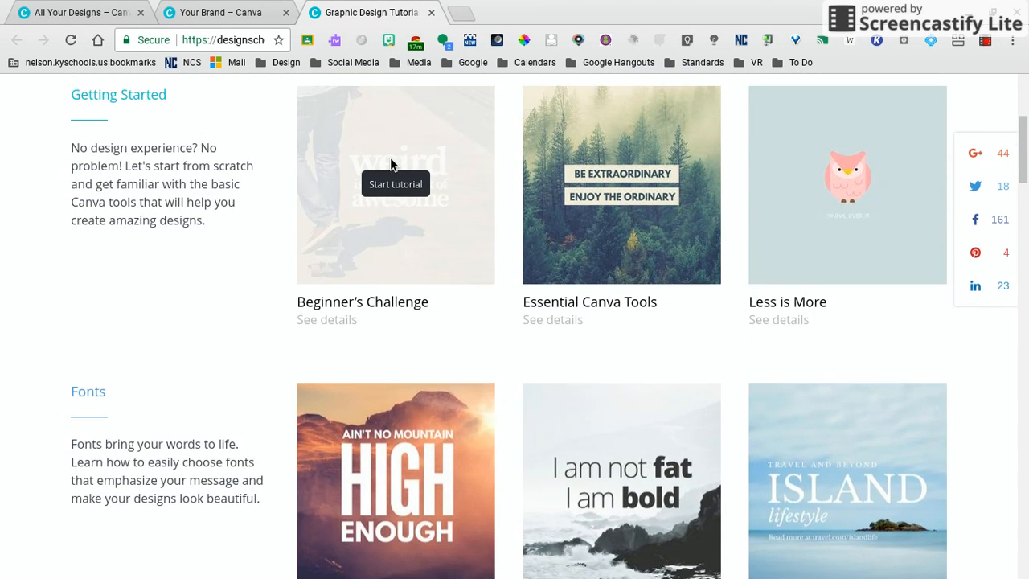
pyautogui.scroll(-1, 392, 165)
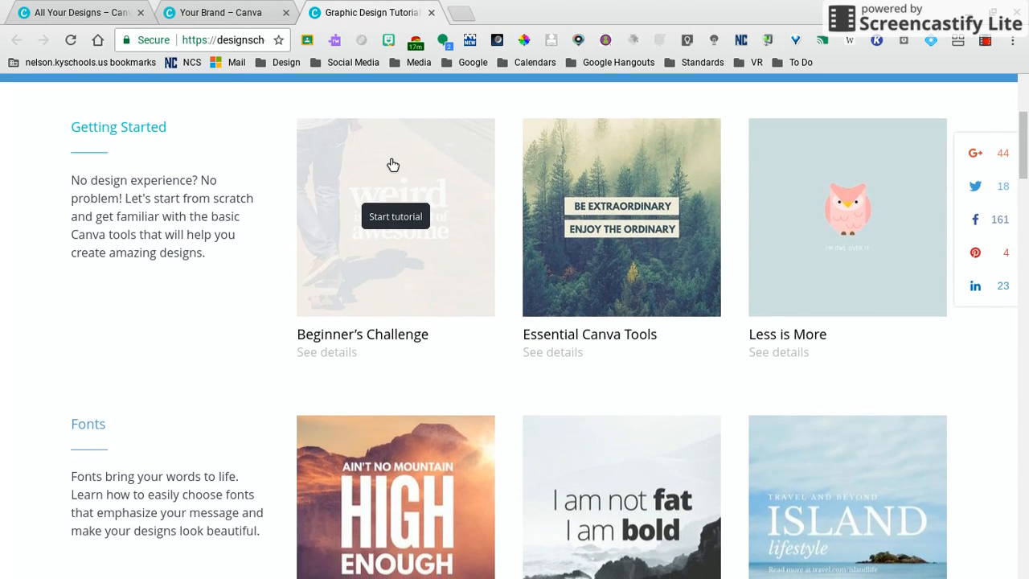
pyautogui.scroll(-1, 392, 165)
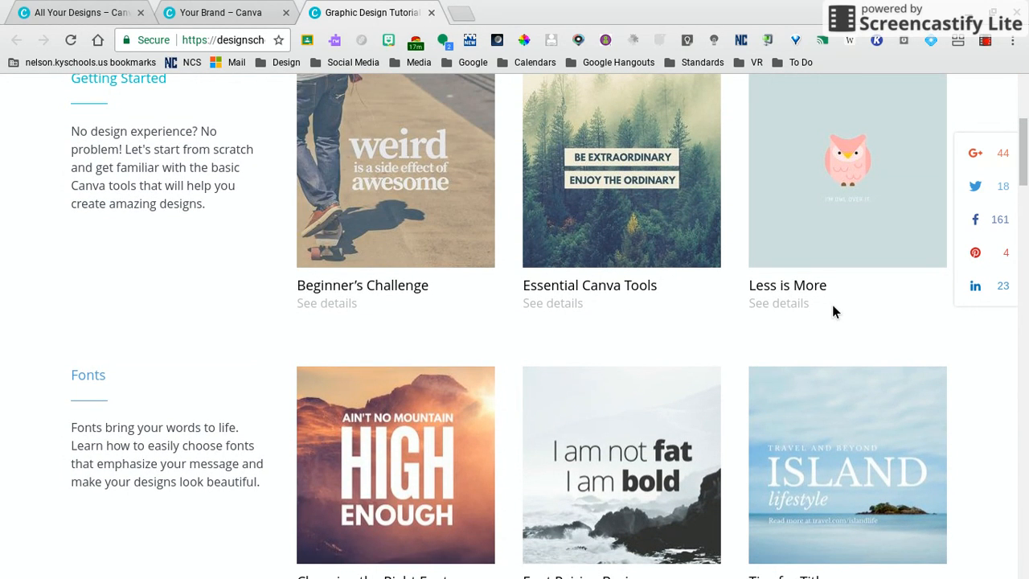
pyautogui.scroll(-2, 840, 298)
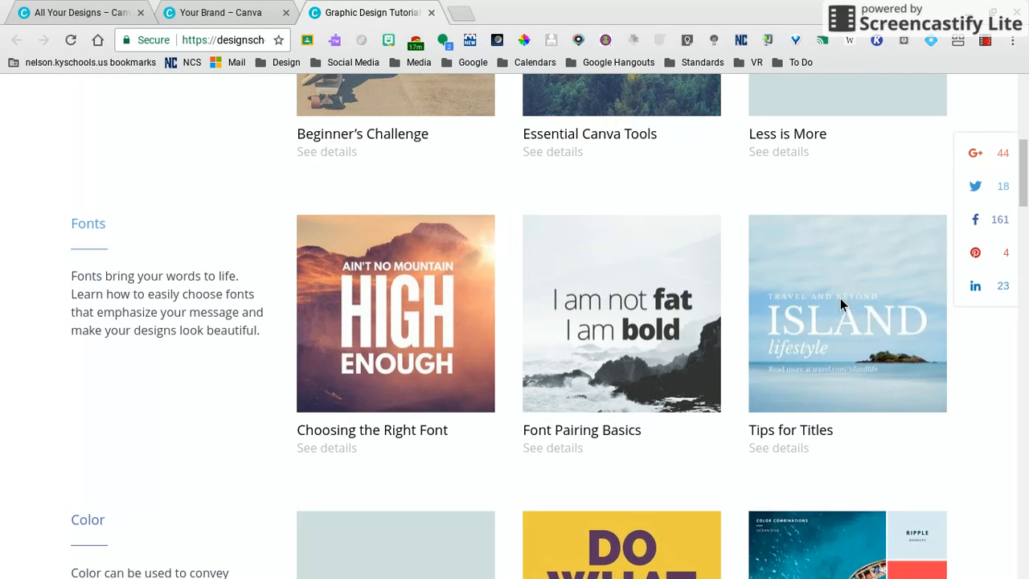
pyautogui.scroll(-2, 840, 304)
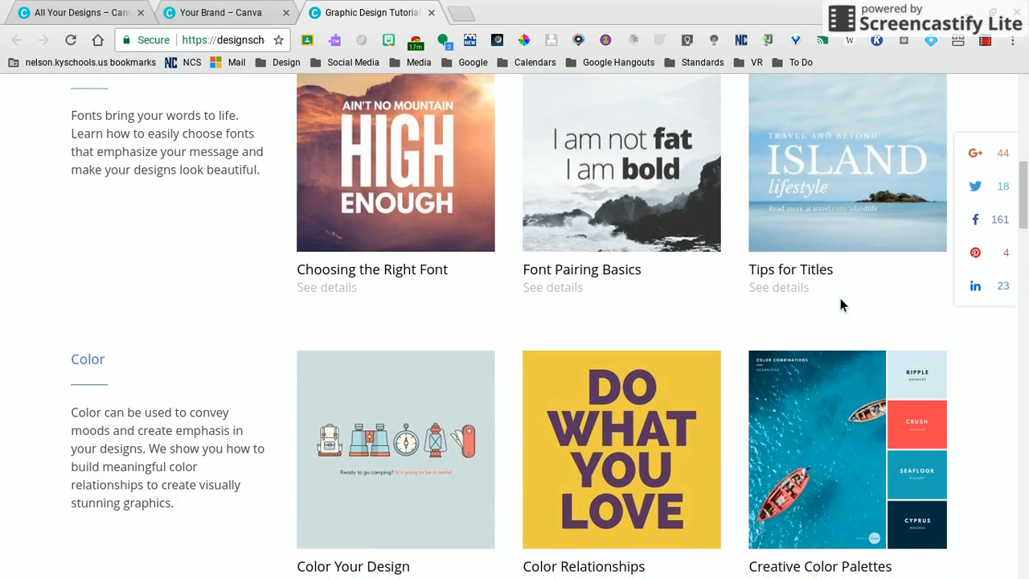
pyautogui.scroll(-4, 840, 299)
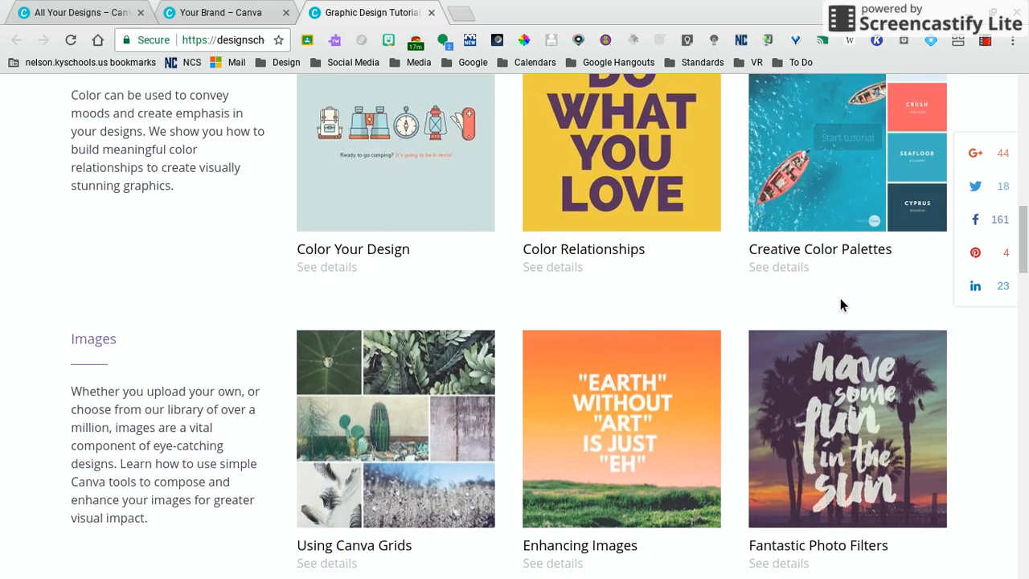
pyautogui.scroll(12, 840, 303)
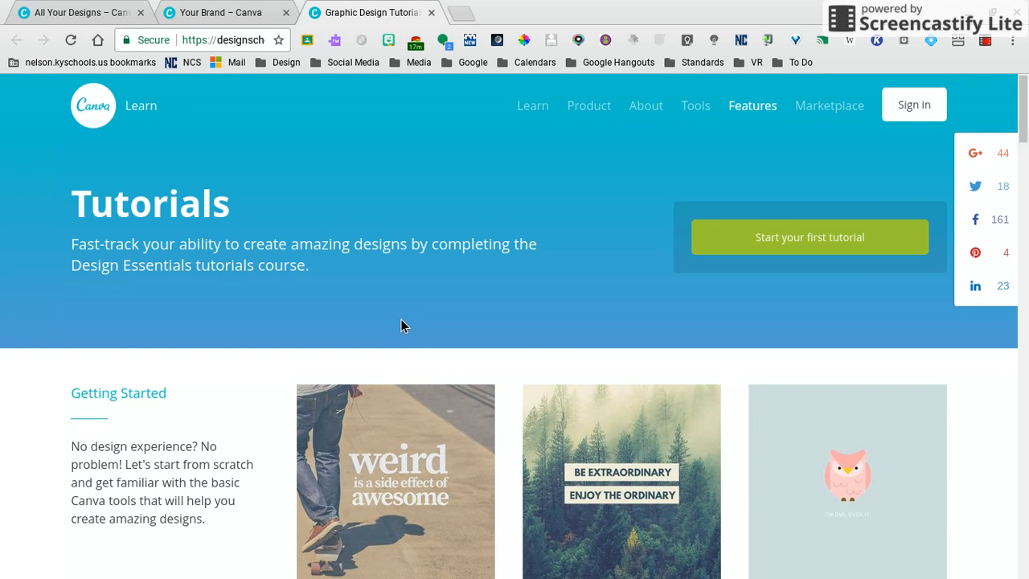
pyautogui.scroll(-3, 402, 324)
pyautogui.scroll(-6, 404, 326)
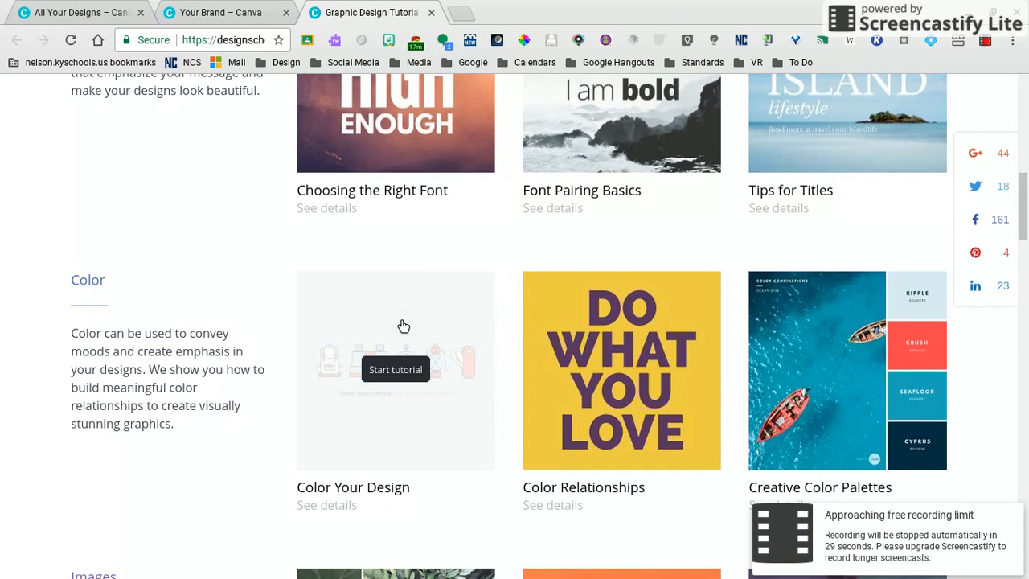
pyautogui.scroll(9, 400, 326)
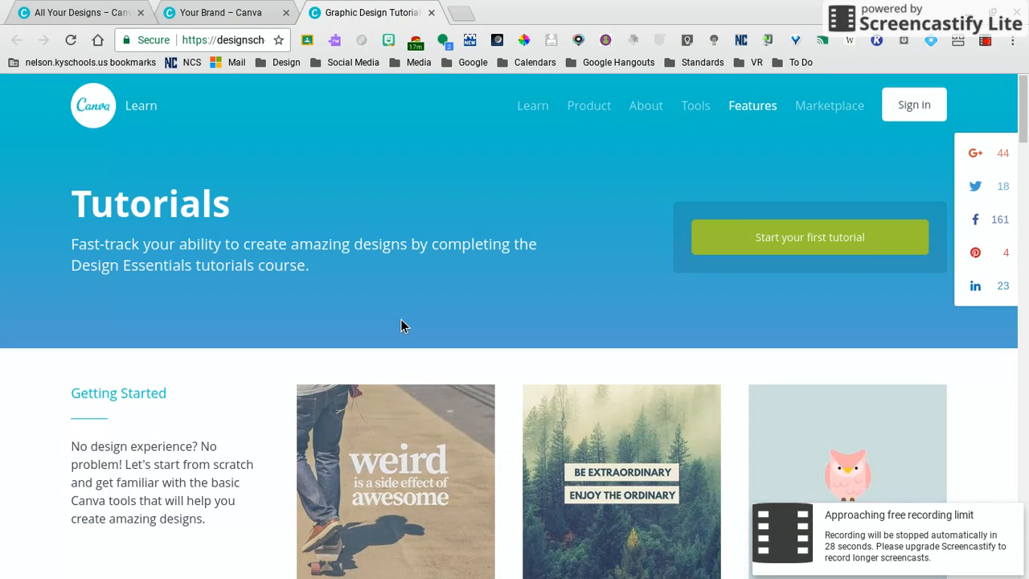
# Step: Close the tutorials page and return to the overview of all designs
pyautogui.click(431, 12)
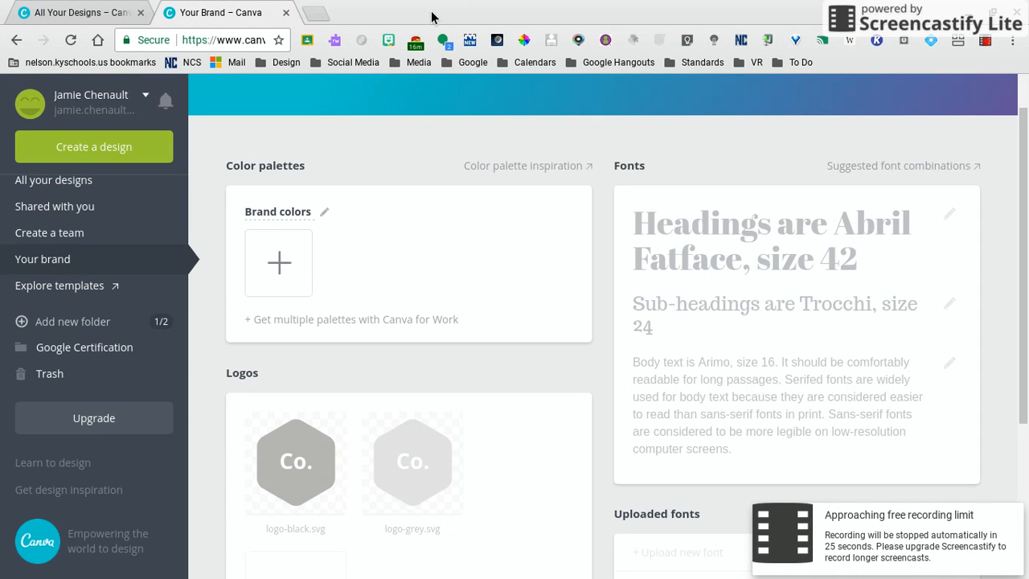
pyautogui.click(71, 186)
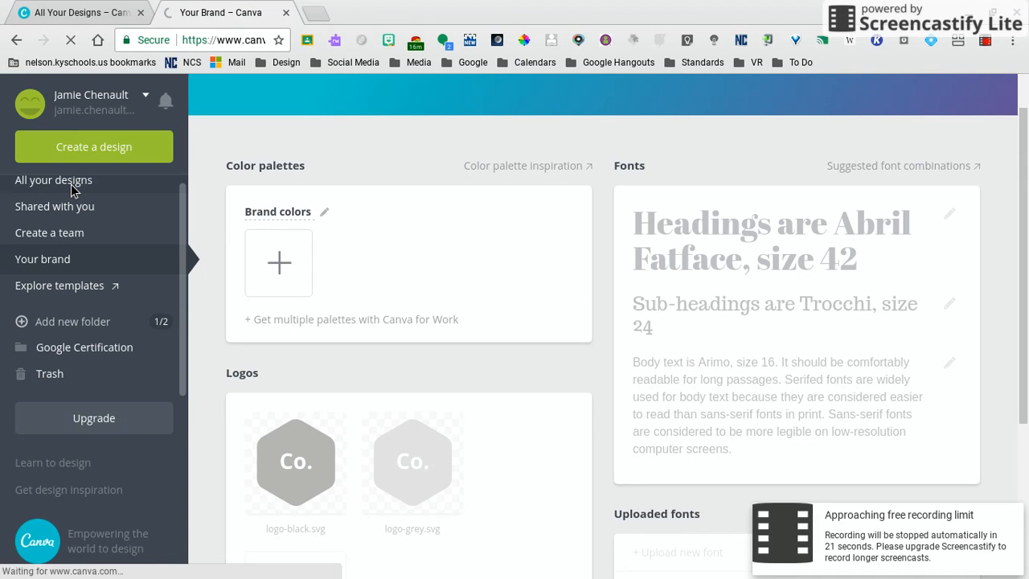